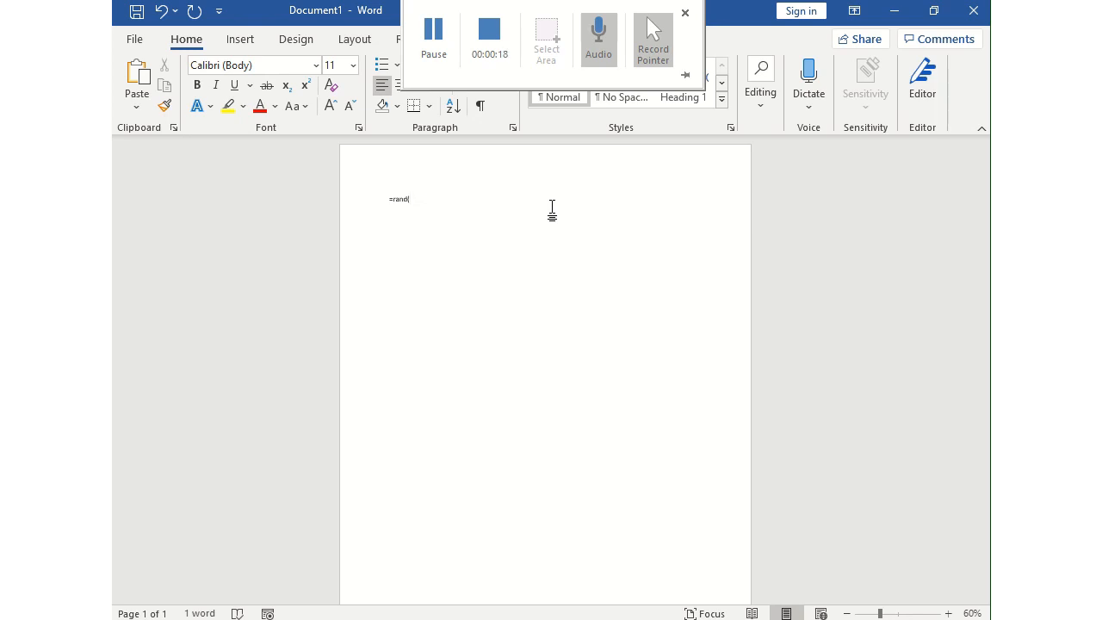
Step: Generate sample text with =rand(5,5) and add the line "Test Title" above it, separated by blank lines
type("5,5)")
key("Return")
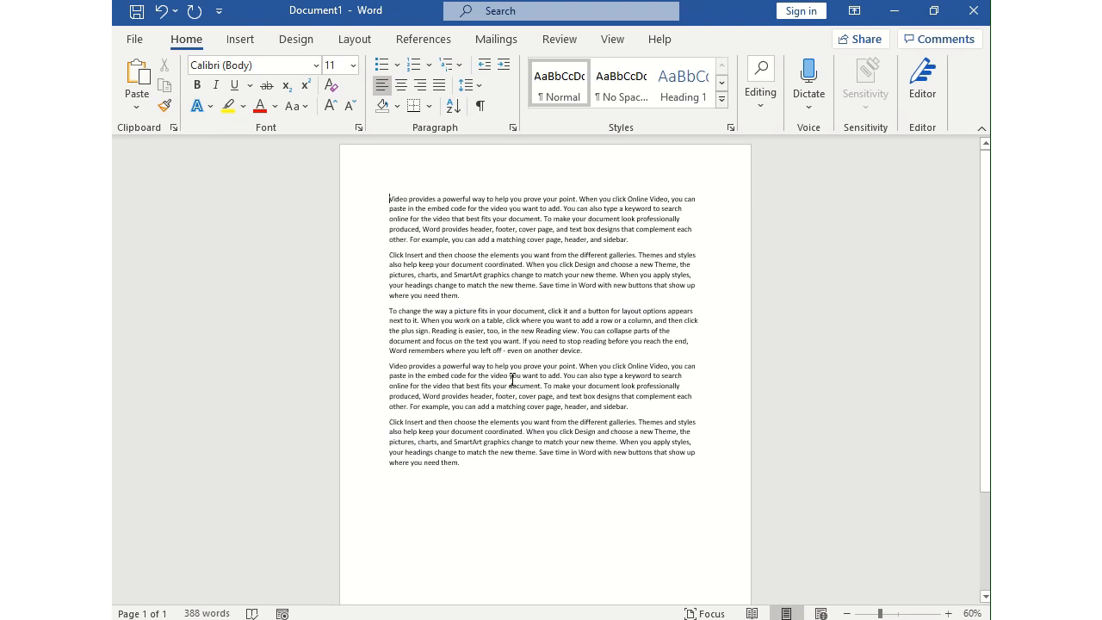
key("Return")
key("Return")
key("Return")
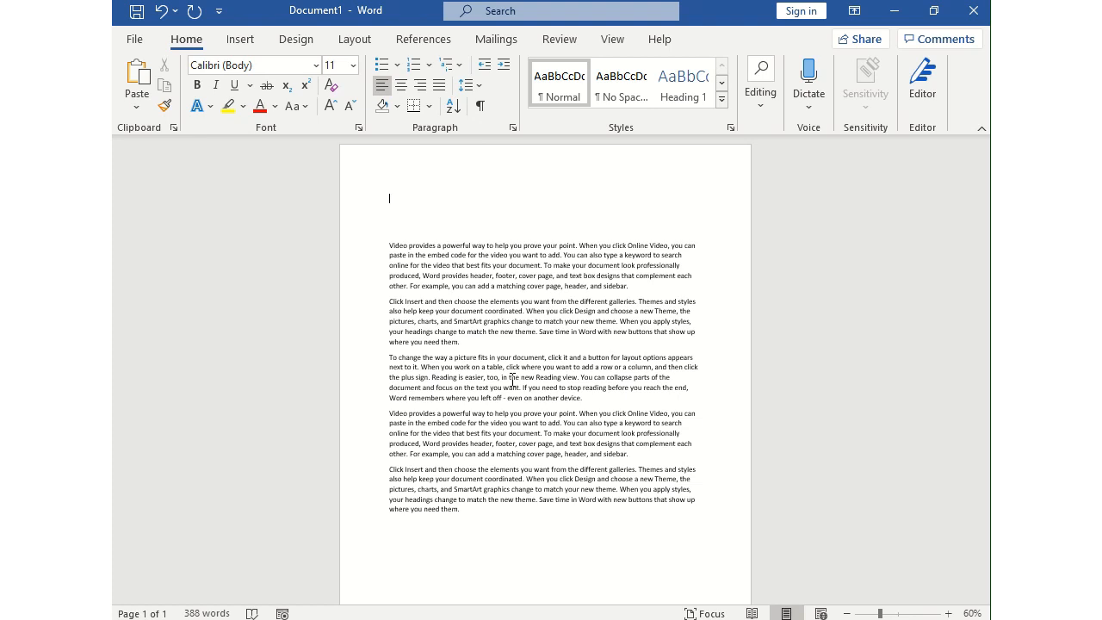
type("Test Title")
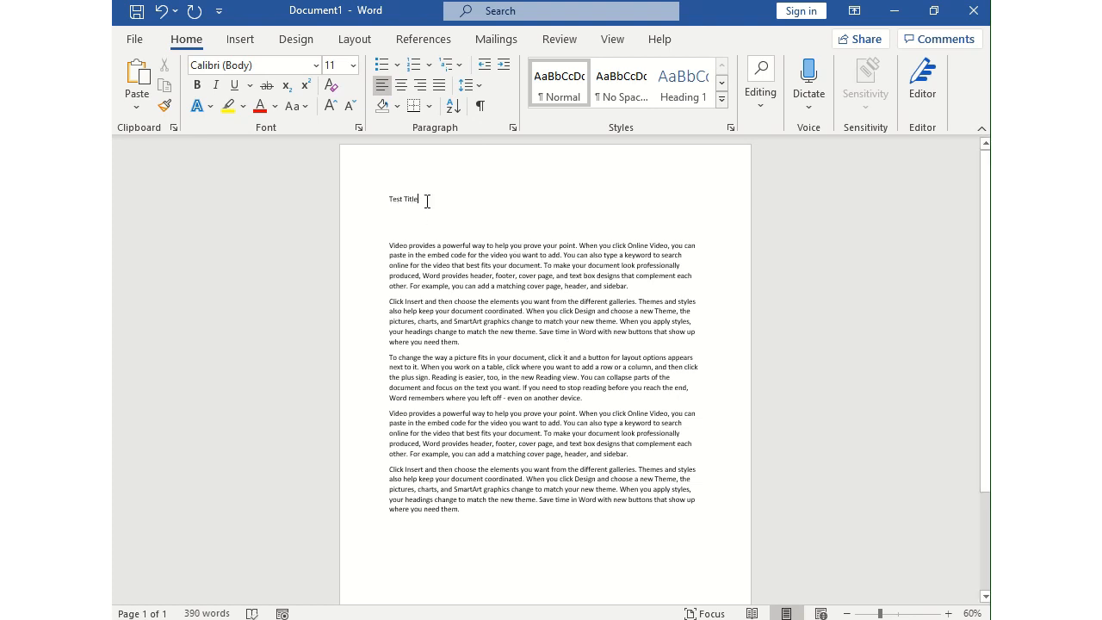
Step: Apply the Title style to the "Test Title" line and centre it
left_click(373, 204)
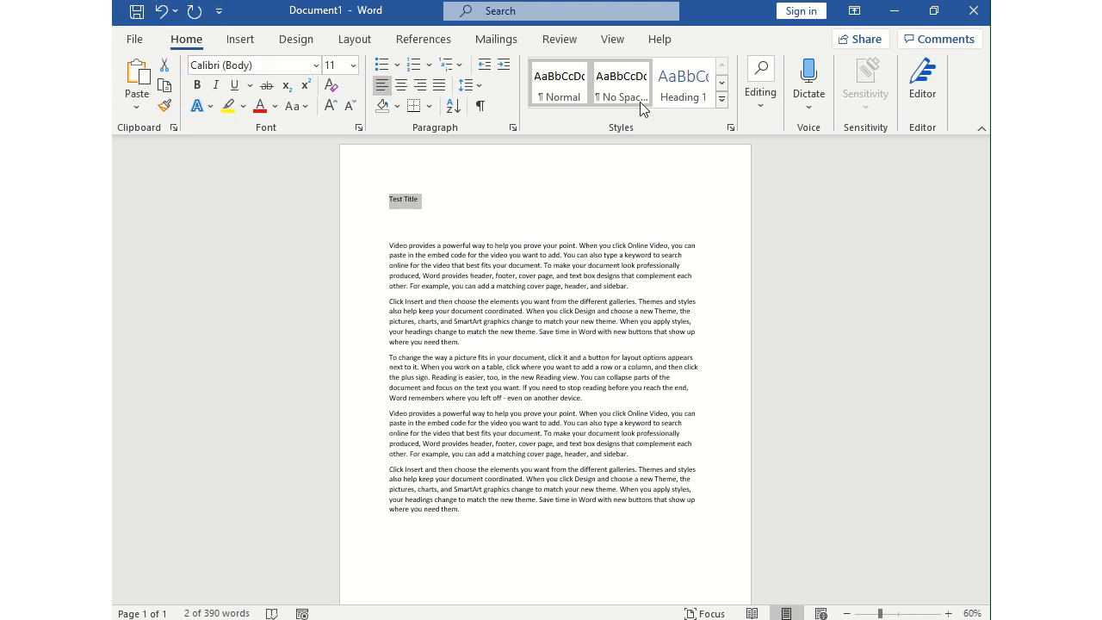
left_click(721, 99)
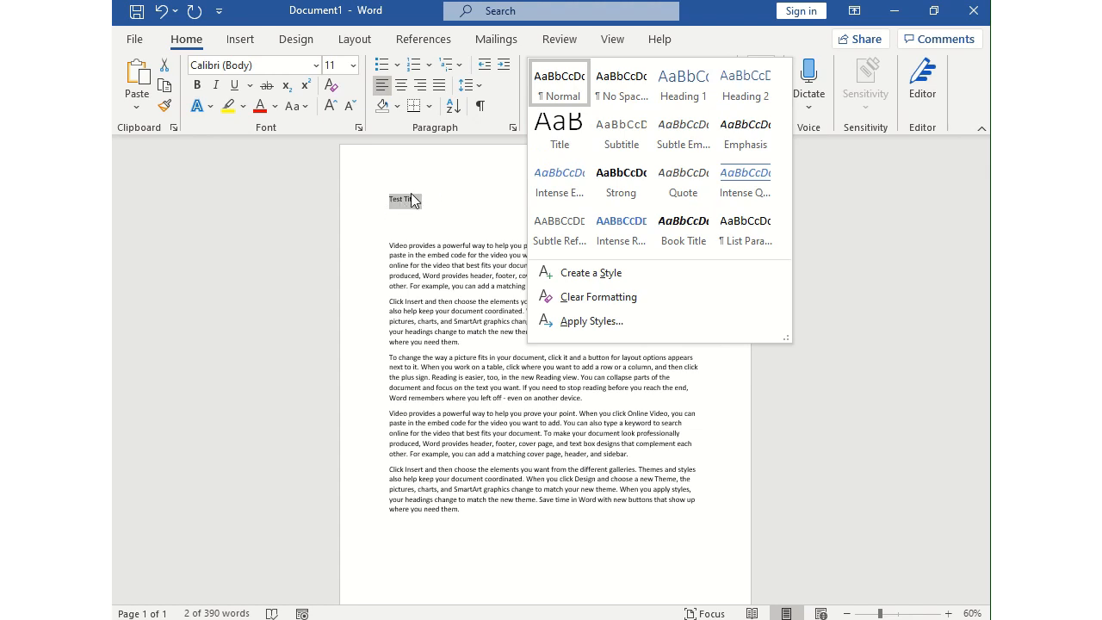
left_click(546, 148)
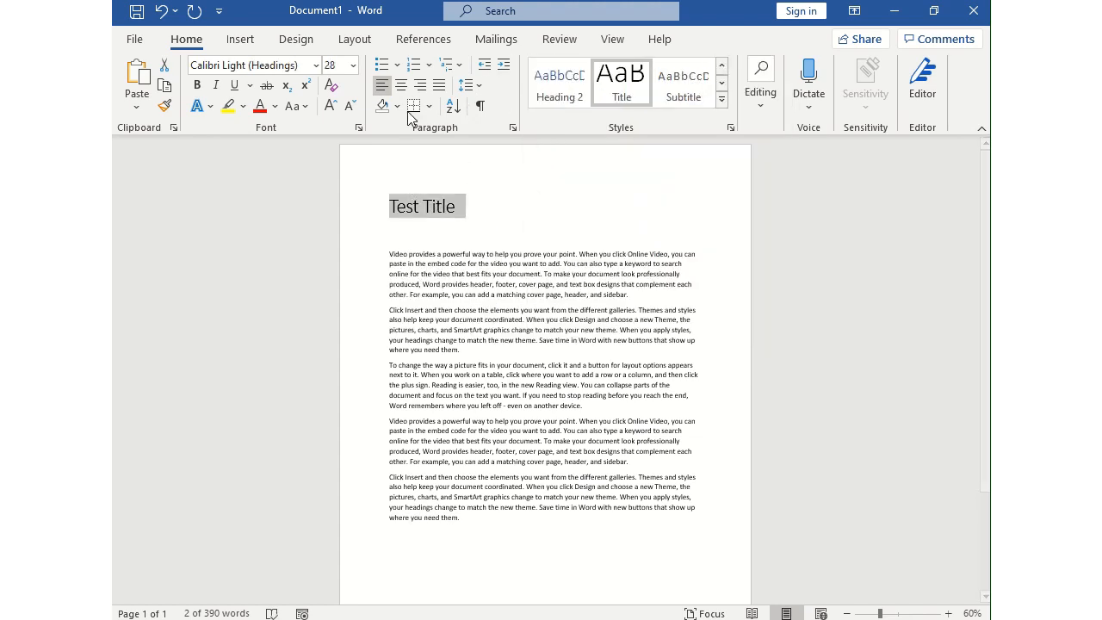
left_click(401, 85)
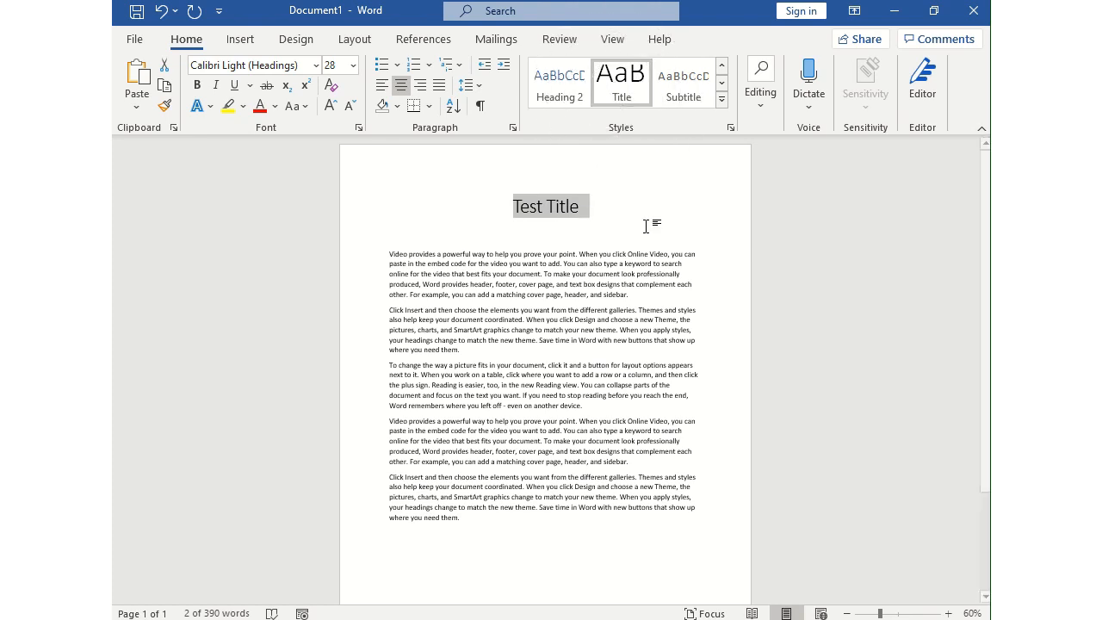
scroll(573, 569, "down", 3)
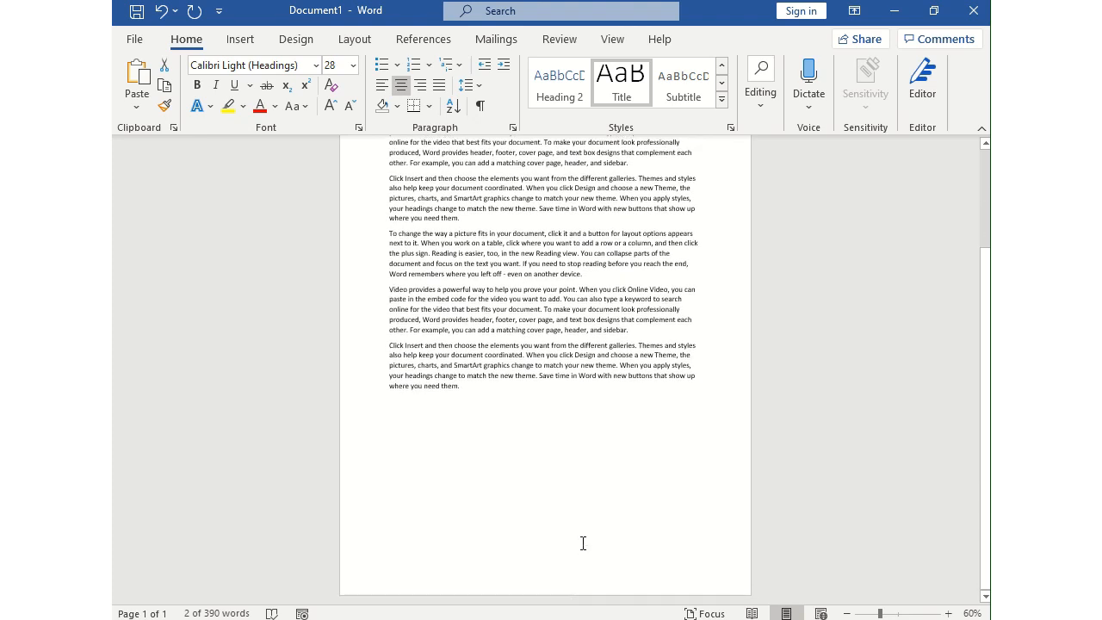
scroll(582, 560, "up", 3)
left_click(555, 207)
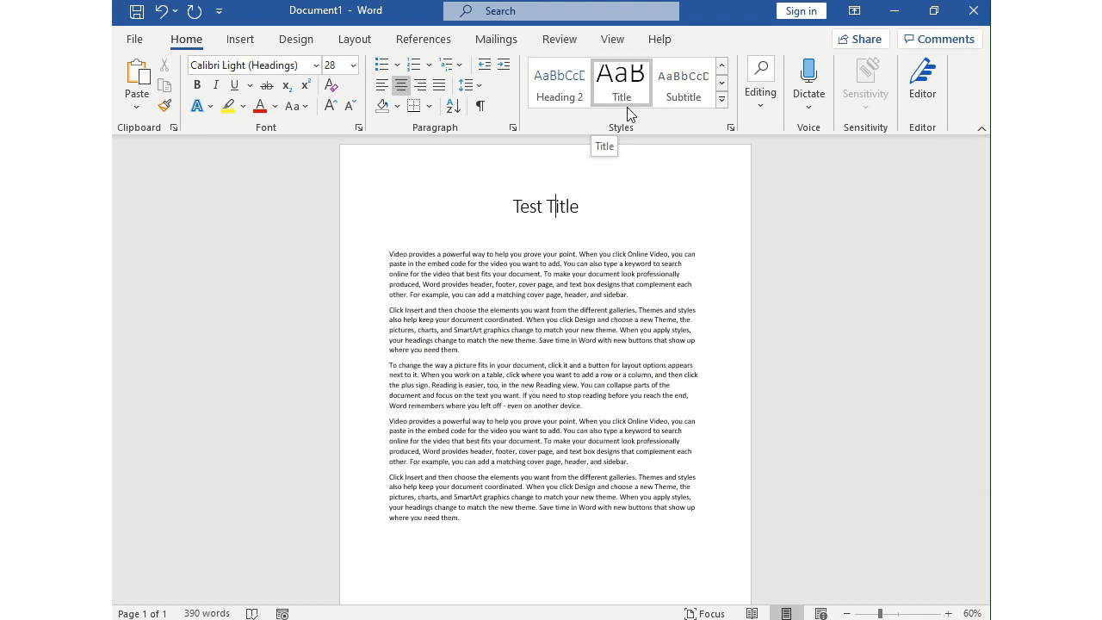
Step: Insert a page break below the sample text and enter "Title 2" on the new page
scroll(582, 453, "down", 1)
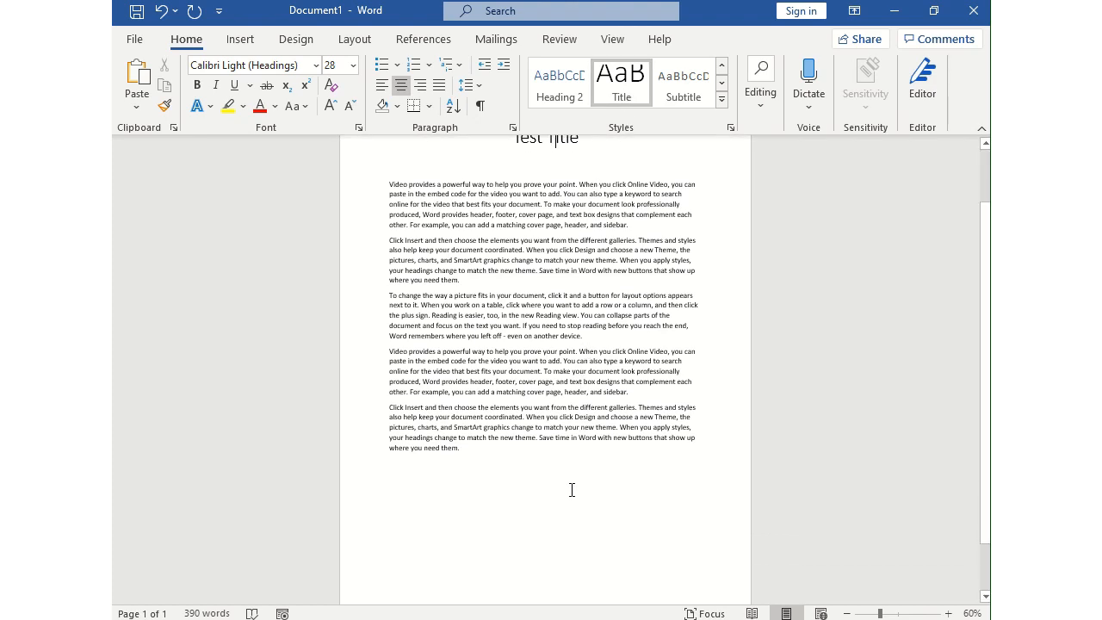
left_click(578, 508)
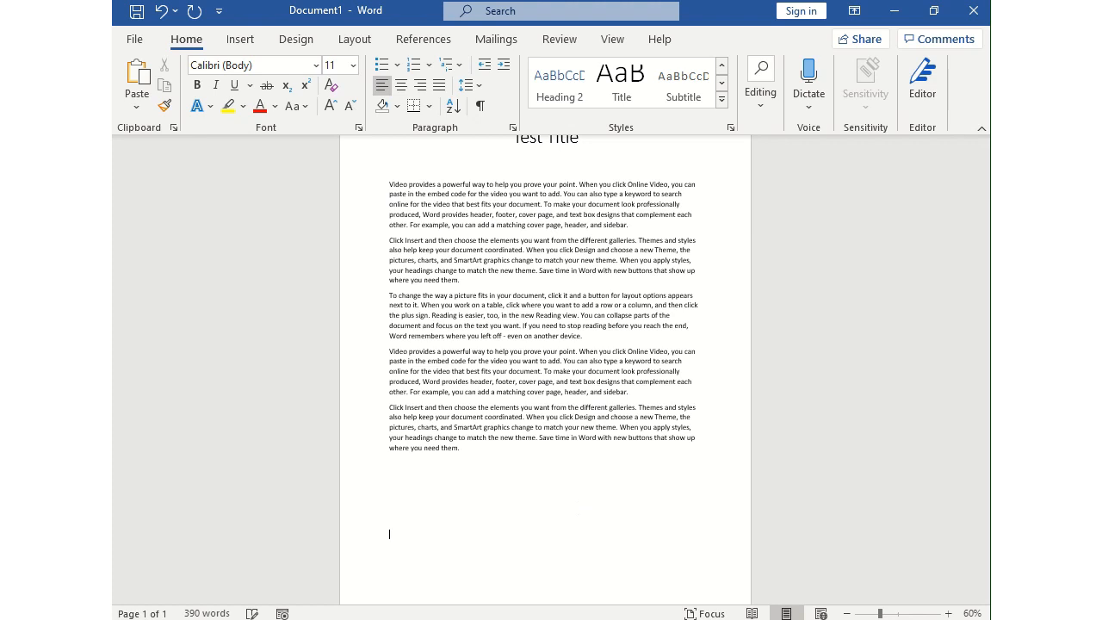
key("ctrl+Return")
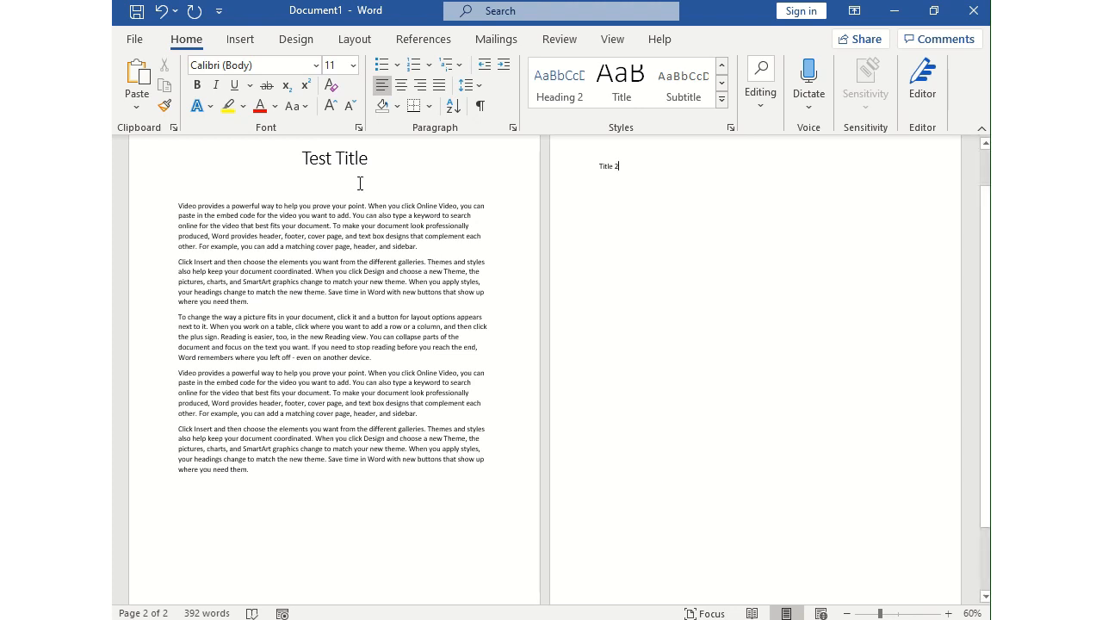
Step: Apply the Title style to the "Title 2" line on the second page
triple_click(626, 167)
left_click(618, 86)
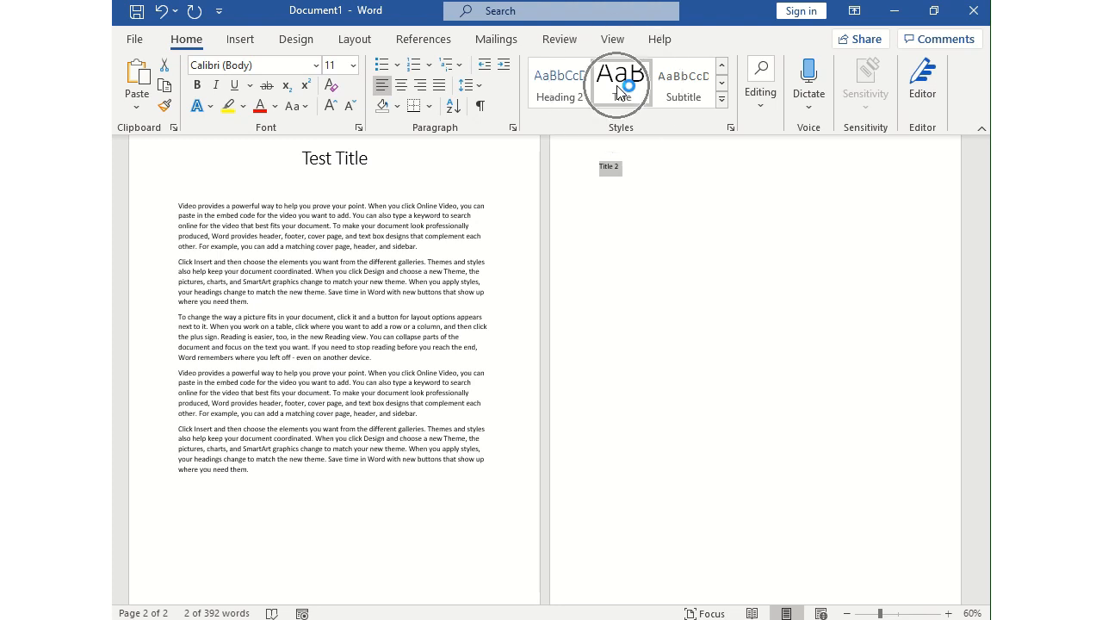
left_click(654, 185)
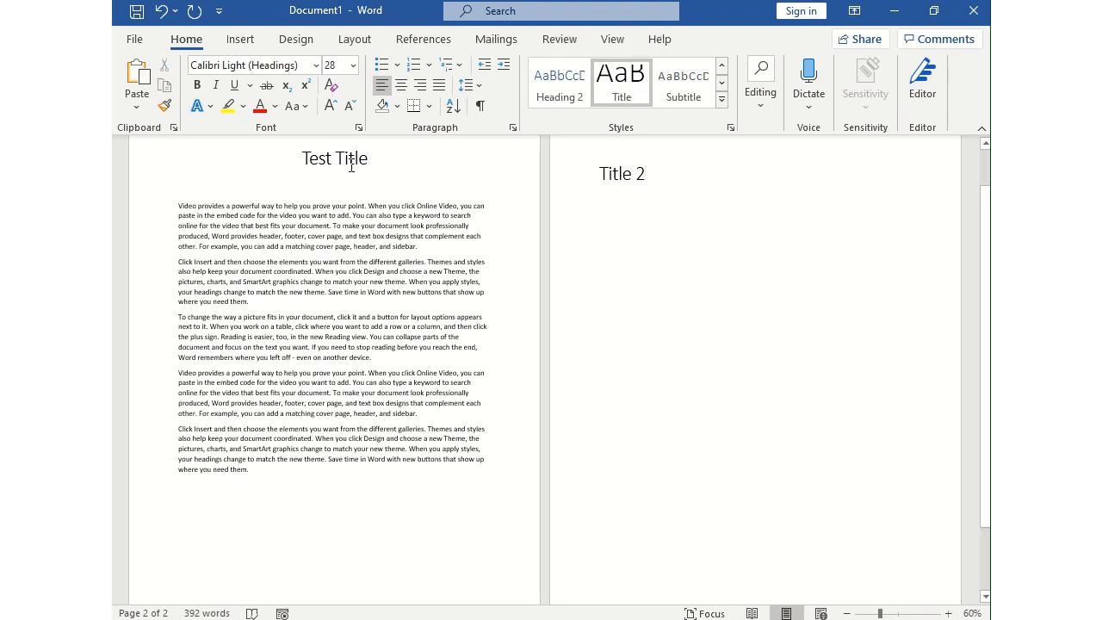
left_click(353, 170)
left_click(620, 175)
left_click(348, 158)
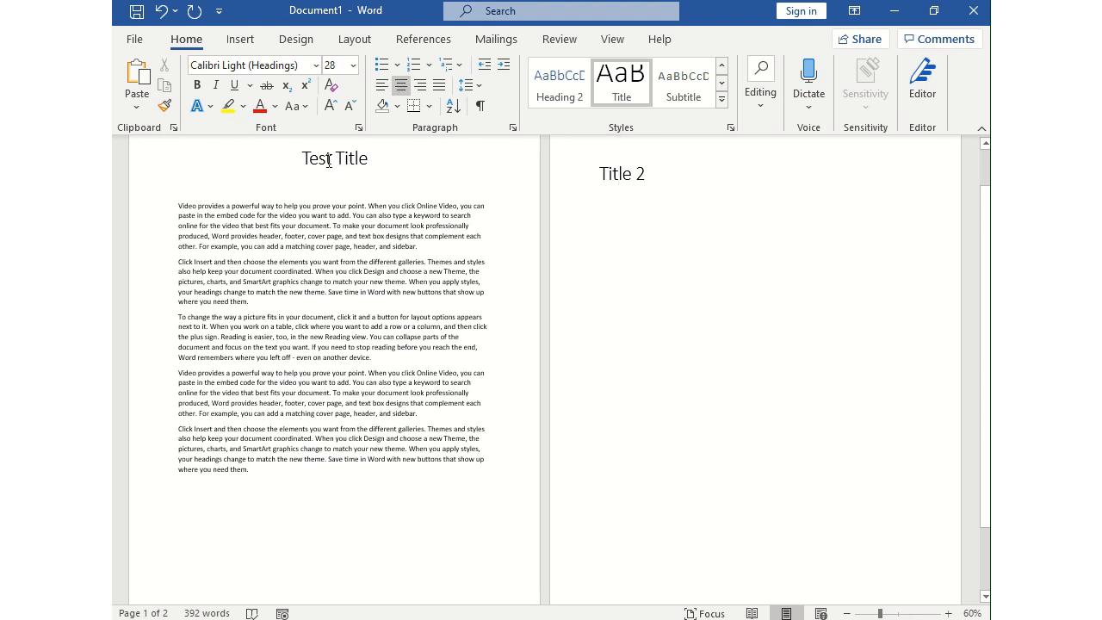
left_click(574, 189)
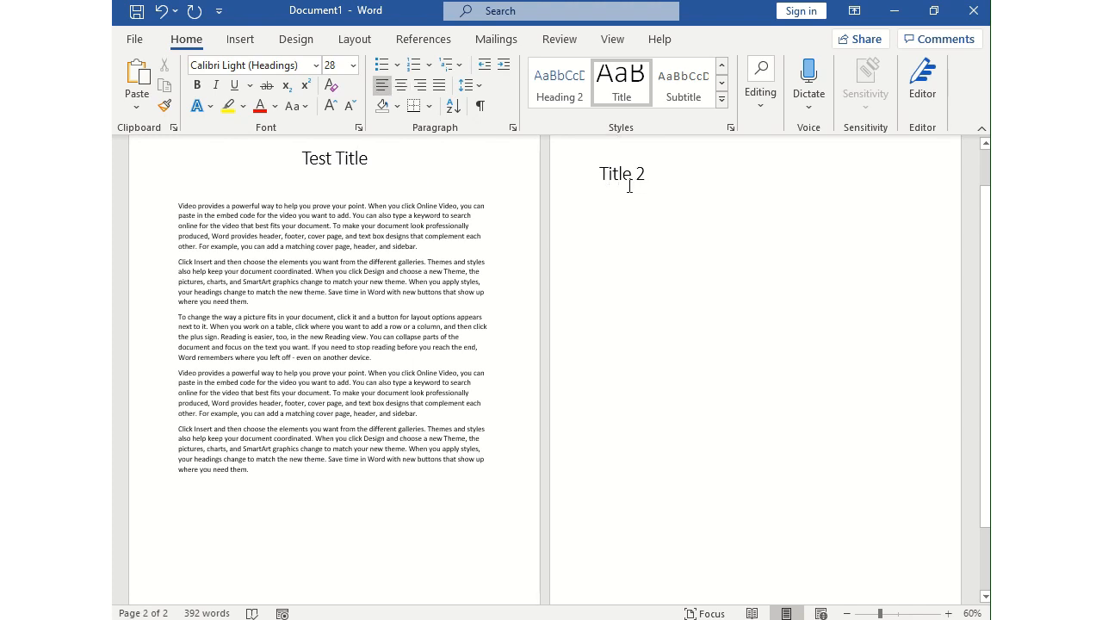
left_click(613, 183)
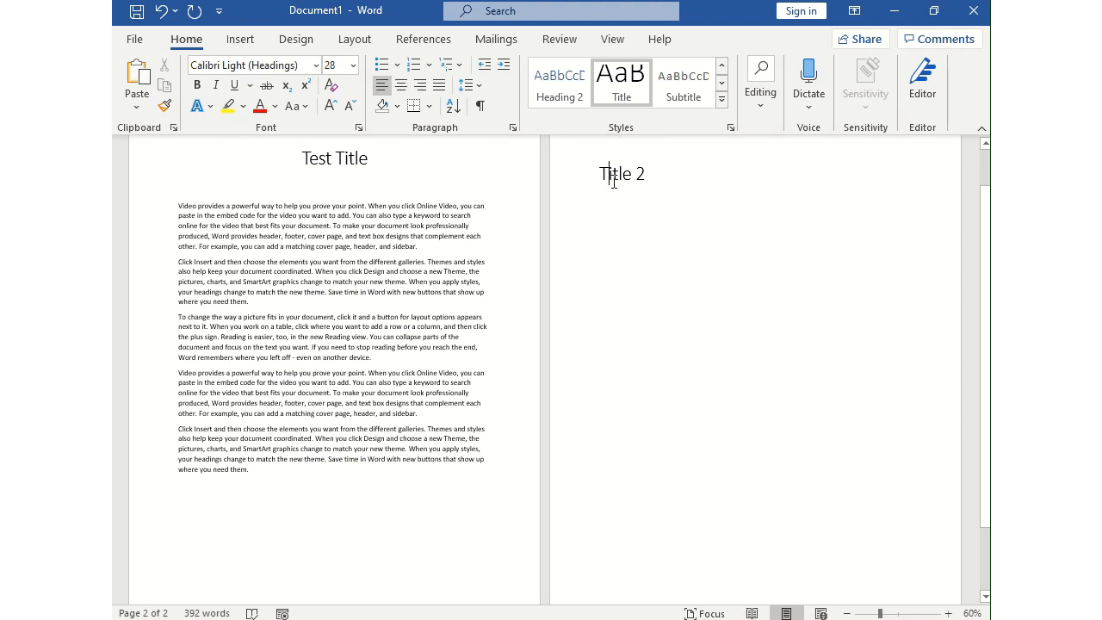
Step: Add the line "Heading 1" directly above the first sample paragraph
left_click(178, 207)
key("Return")
key("Up")
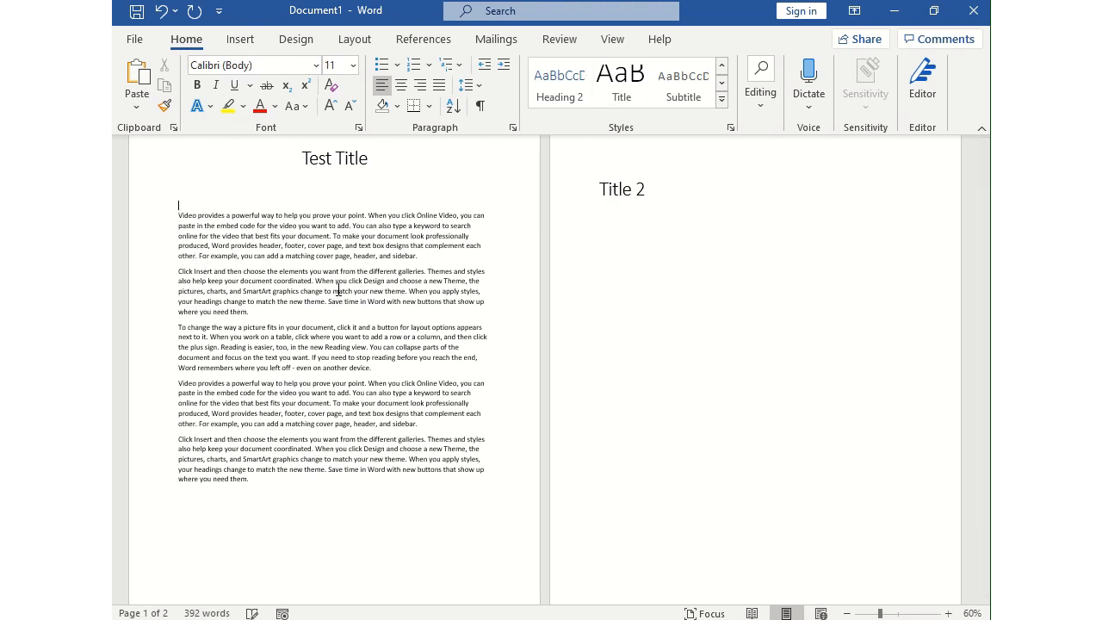
type("Heading 1")
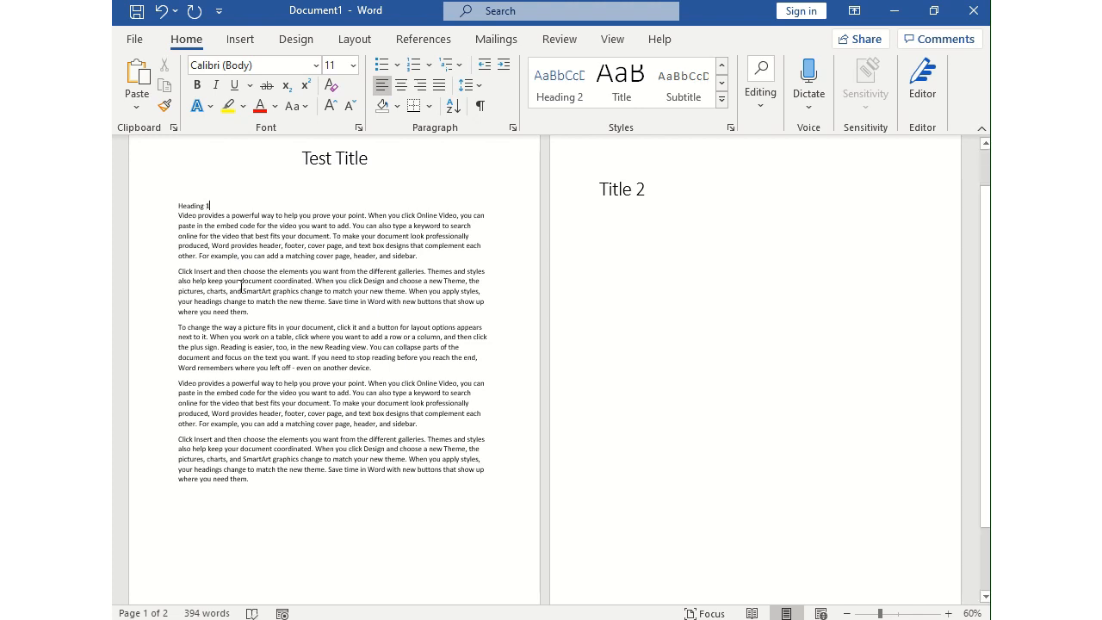
Step: Add the line "Heading 2" above the second sample paragraph, with a blank line before it
key("Return")
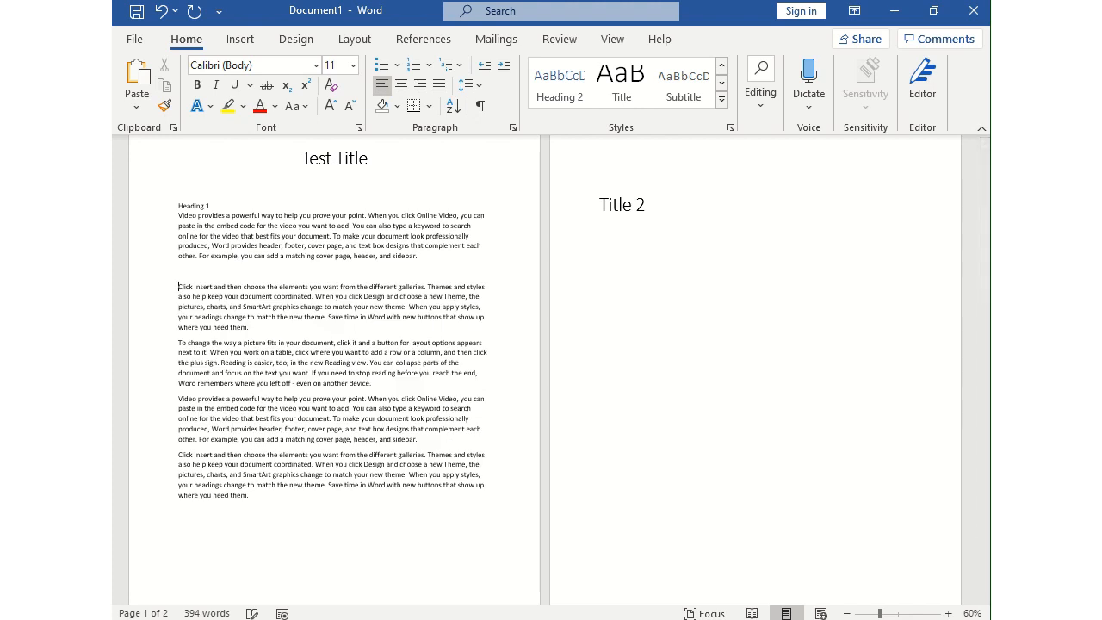
key("Return")
type("HeADING2")
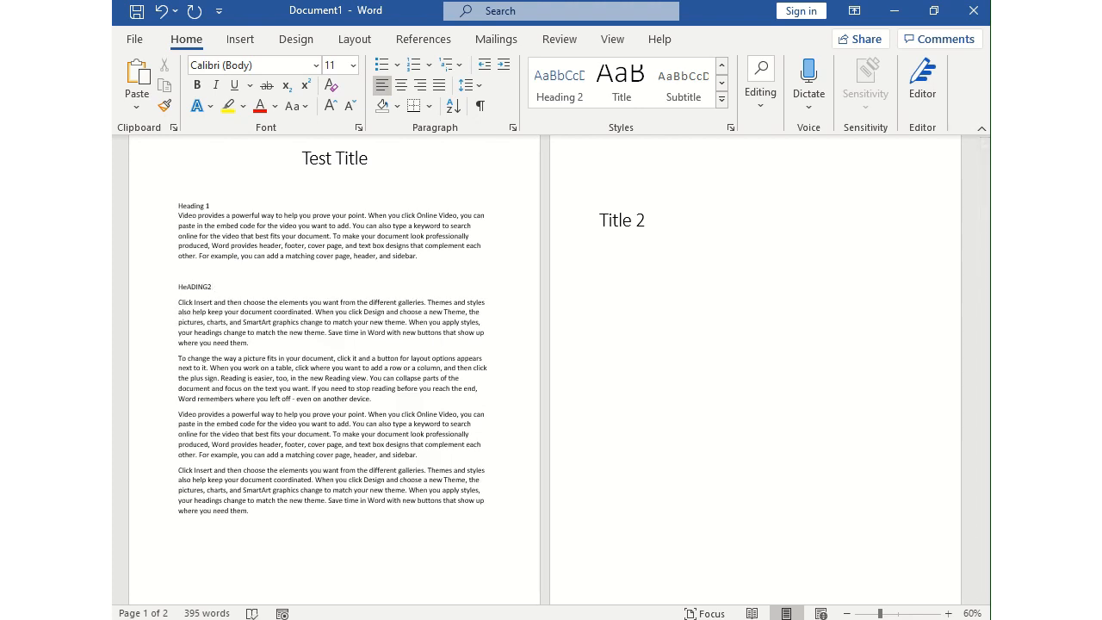
key("BackSpace")
key("BackSpace")
type("ading 2")
Step: Apply the Heading 1 style to the "Heading 1" line above the first paragraph
left_click_drag(215, 206, 179, 207)
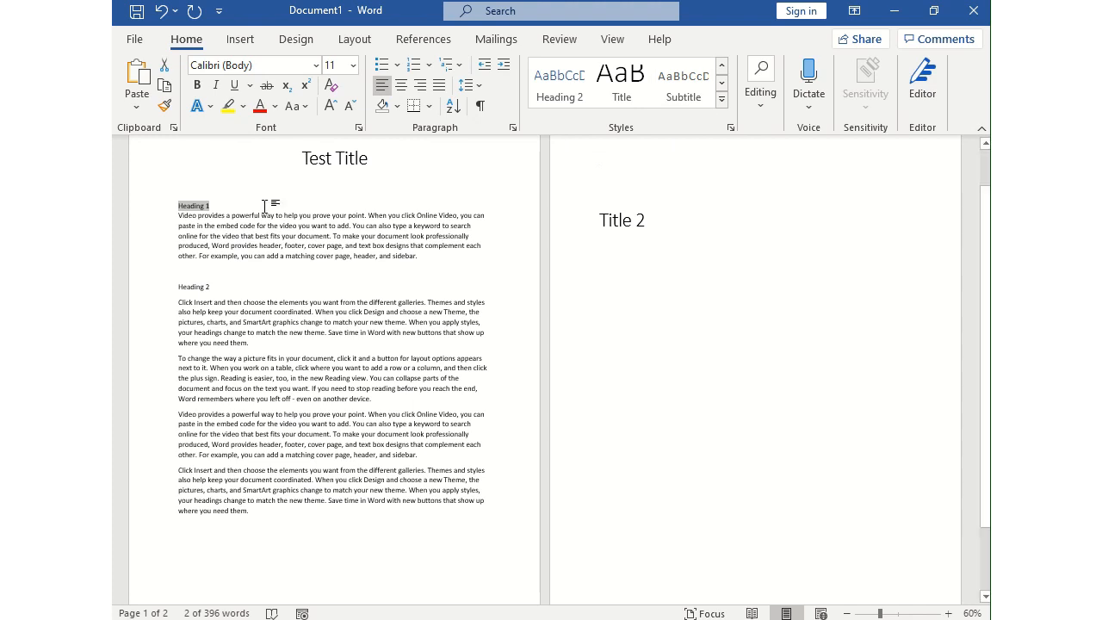
left_click(723, 100)
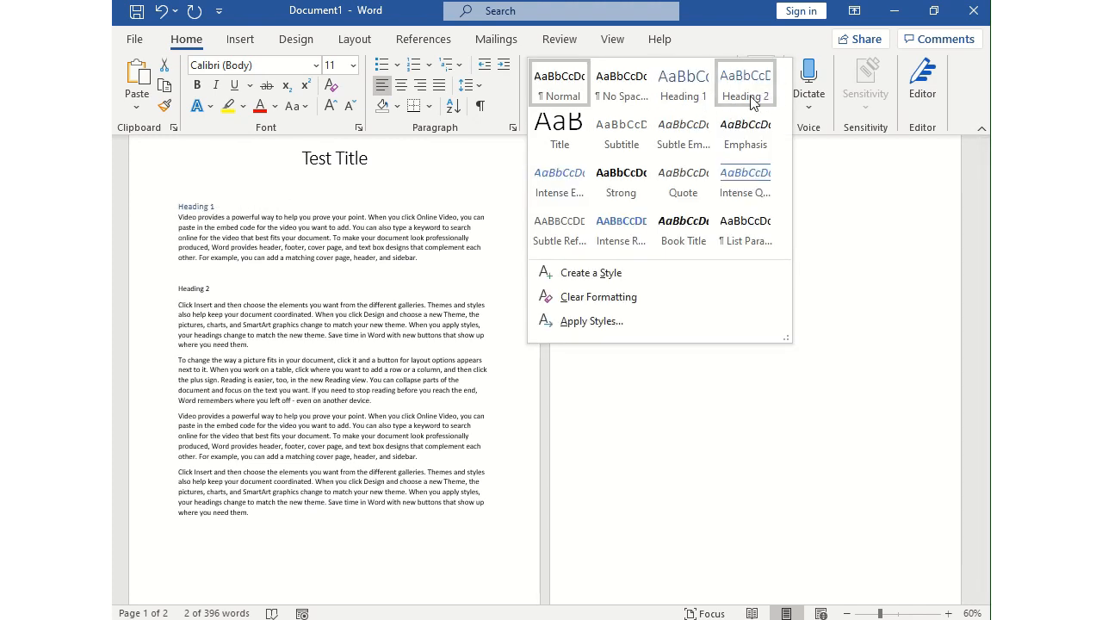
left_click(686, 96)
left_click_drag(213, 292, 179, 294)
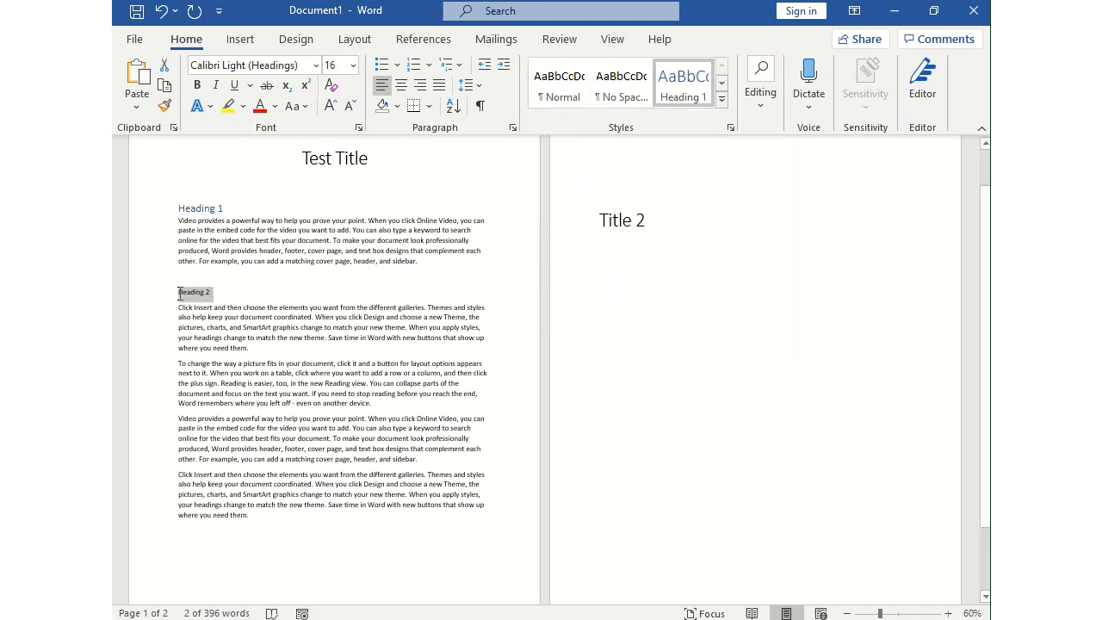
left_click(721, 100)
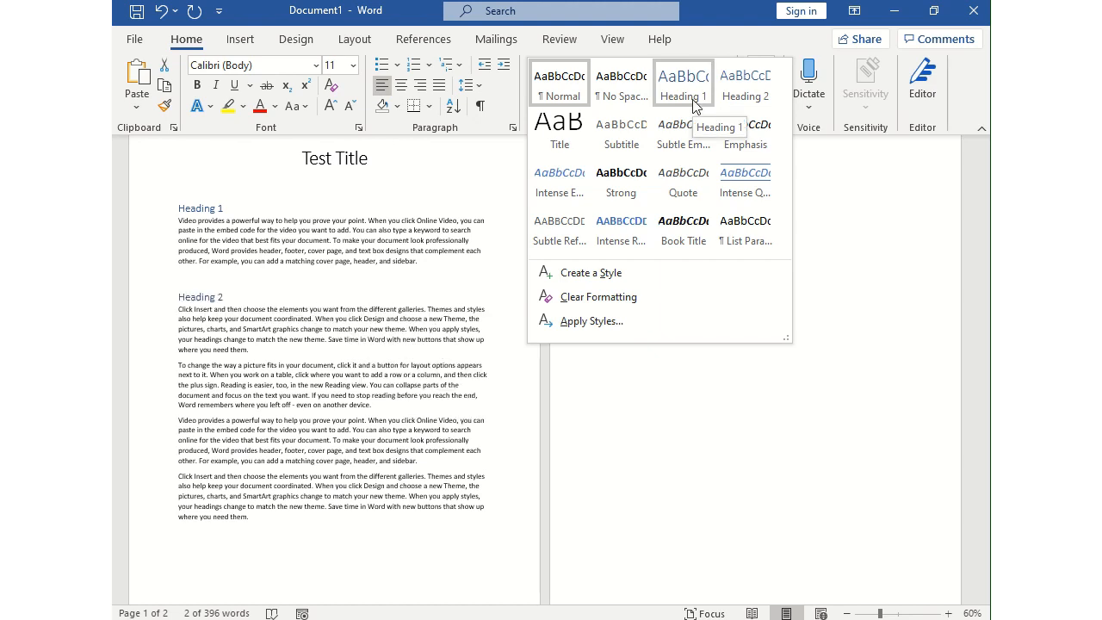
left_click(248, 210)
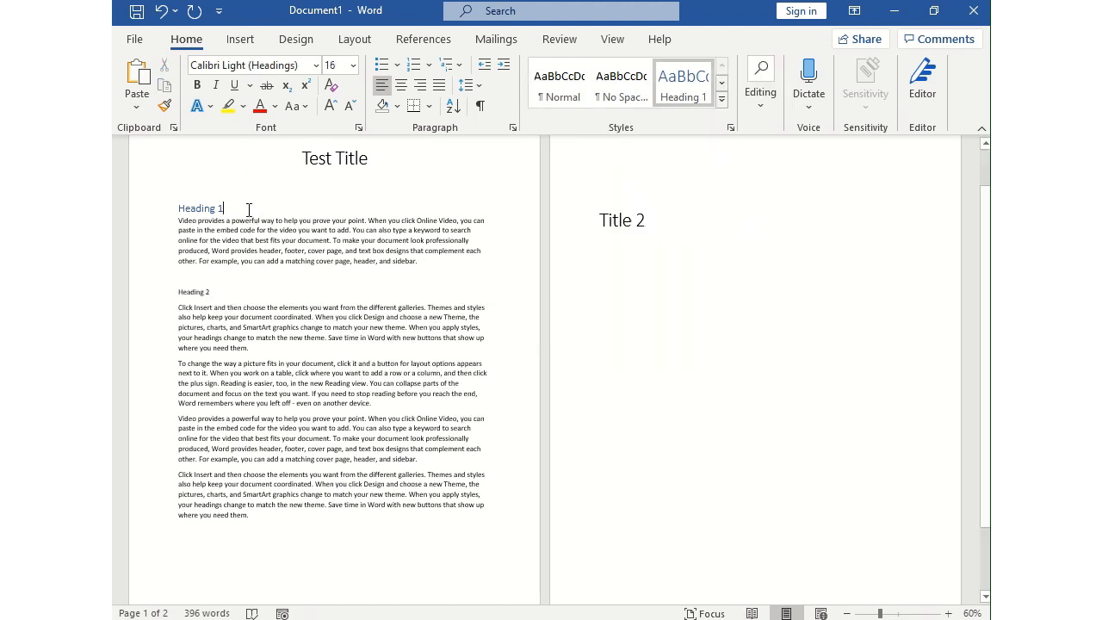
Step: Change the text of the first heading to "Heading A" and the second to "Heading B"
key("BackSpace")
type("A")
left_click(222, 292)
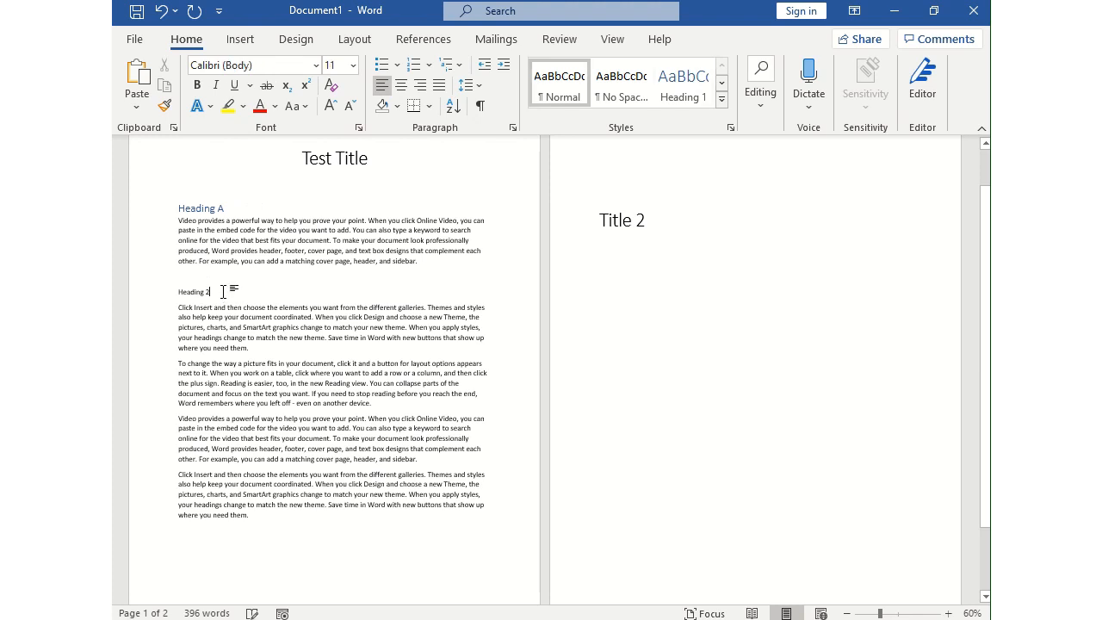
key("BackSpace")
type("A")
key("BackSpace")
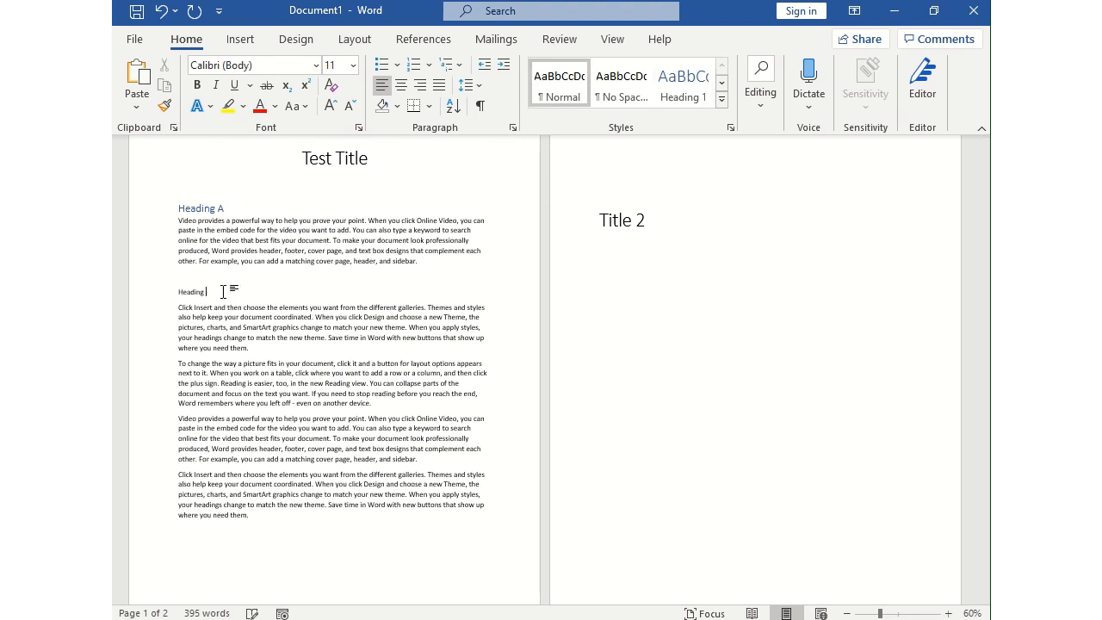
type("B")
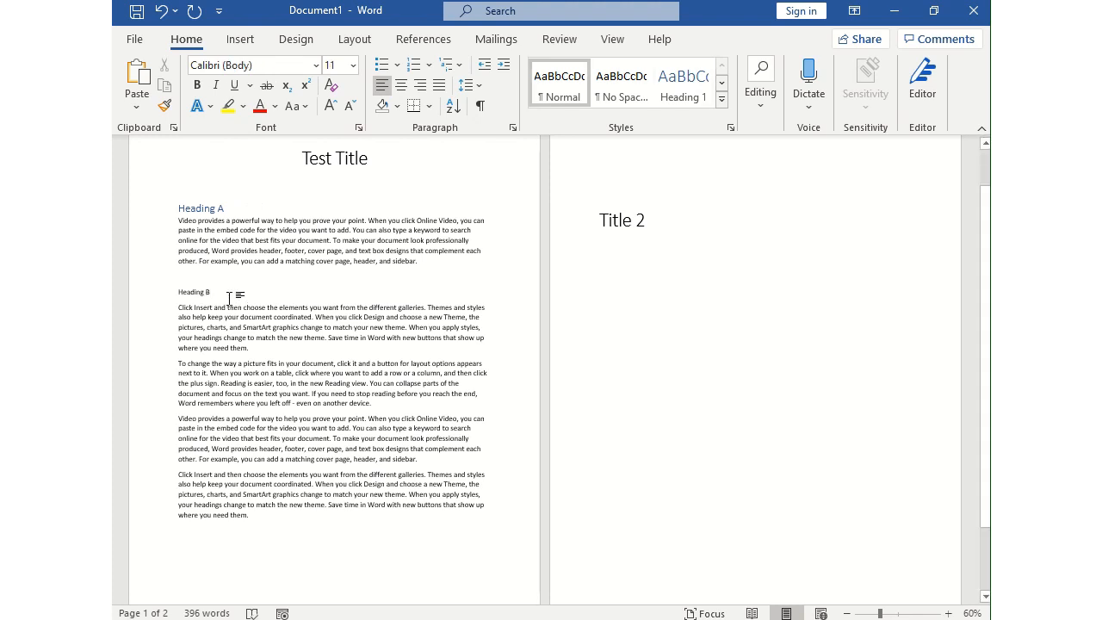
Step: Apply the Heading 1 style to the "Heading B" line
left_click_drag(229, 293, 177, 293)
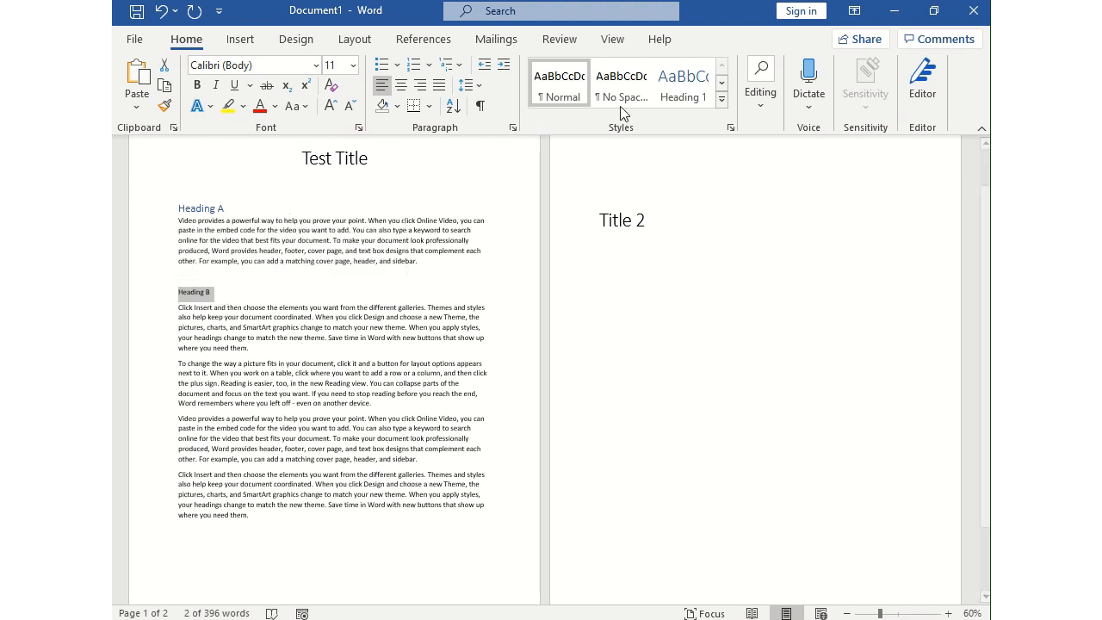
left_click(723, 100)
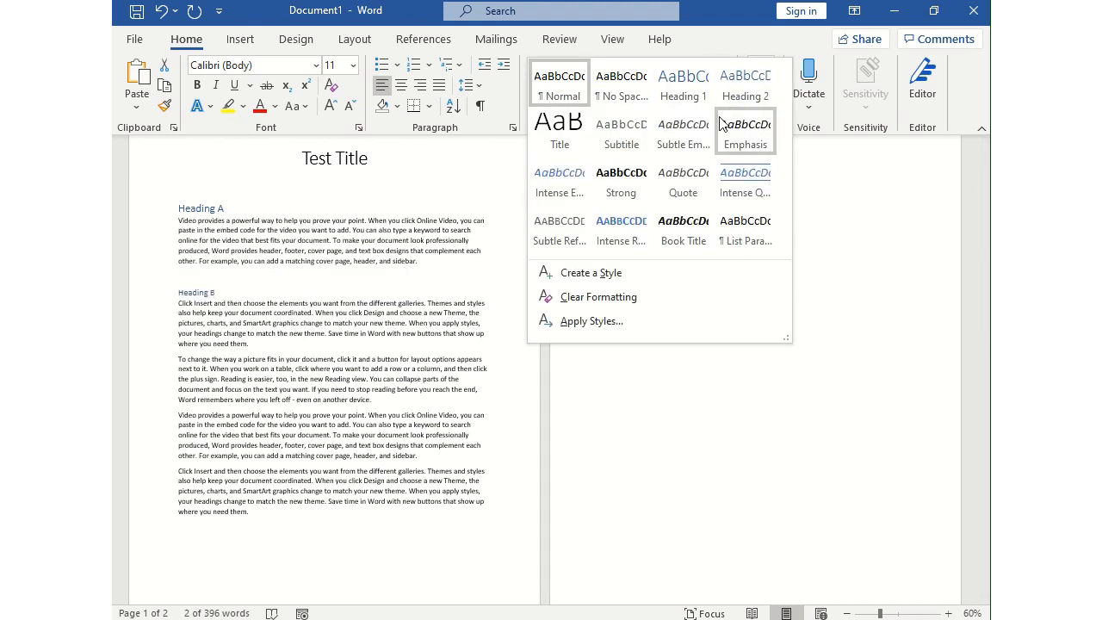
left_click(696, 102)
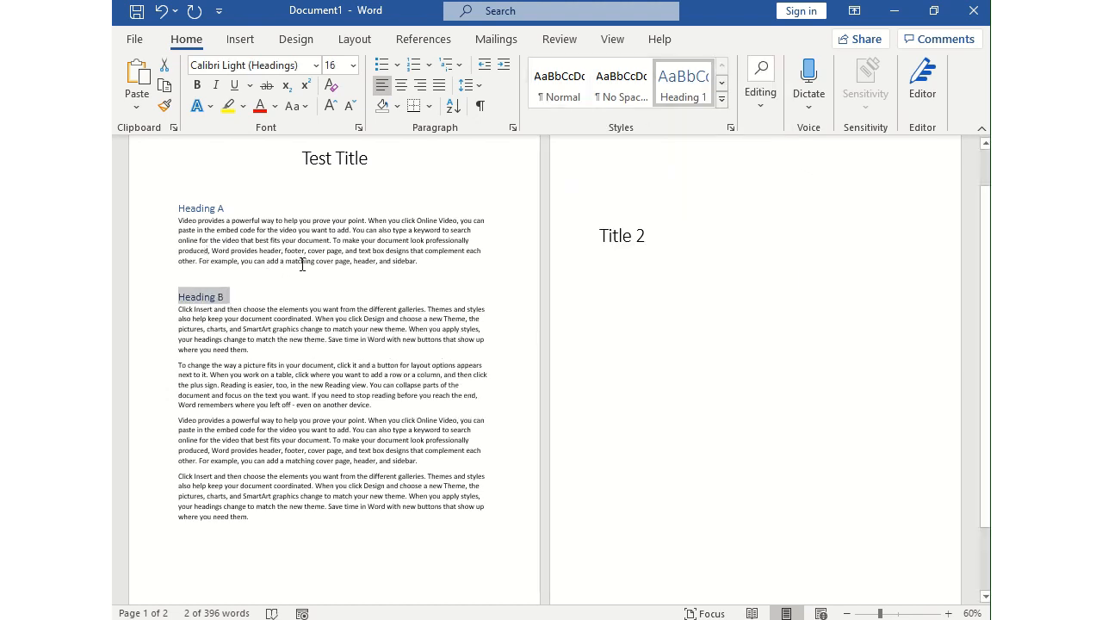
Step: Add an indented line "Heading a-1" below the paragraph under Heading A
left_click(426, 264)
key("Return")
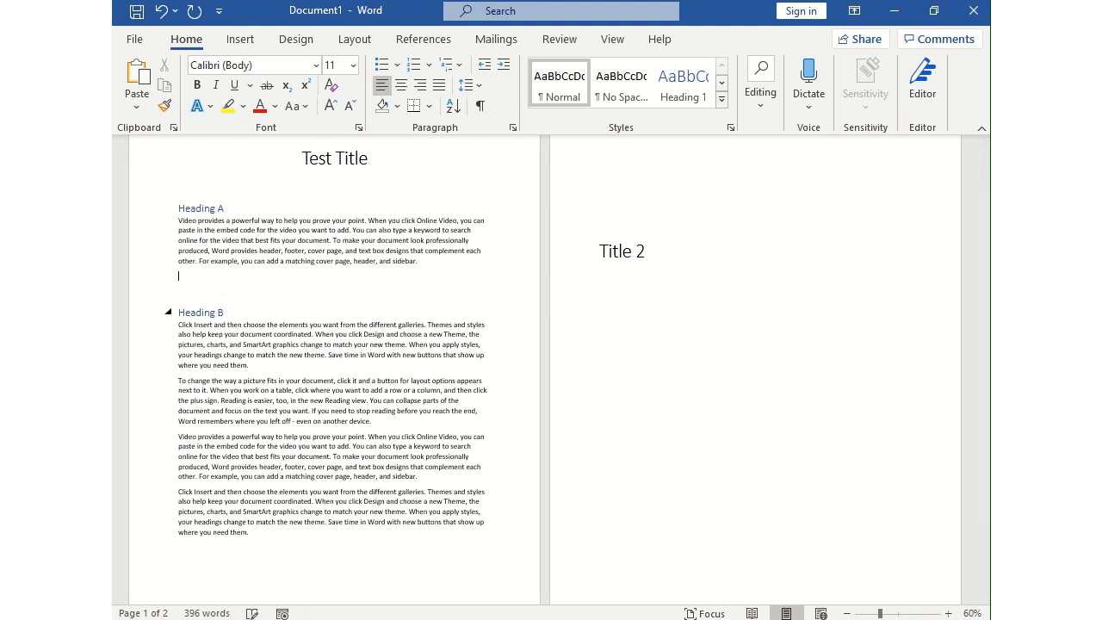
type("HeaDING")
key("BackSpace")
key("BackSpace")
type("ding a-1")
Step: Add a filler line "jhjhjhjhjh" under "Heading a-1" and indent it to match
key("Return")
type("jhjhjhjhjh")
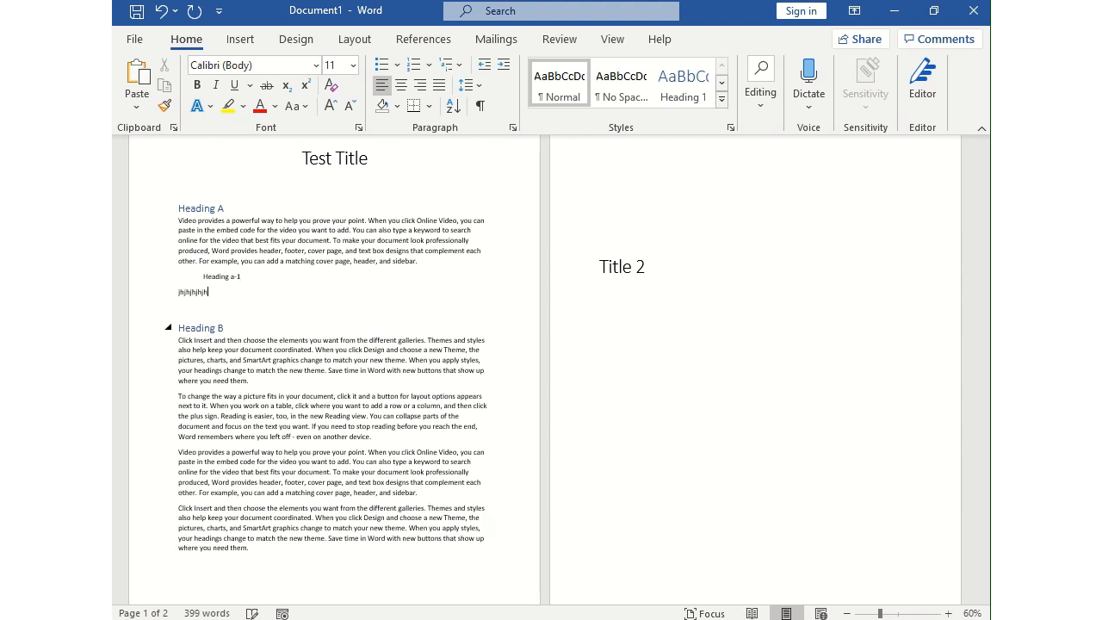
key("Home")
key("Tab")
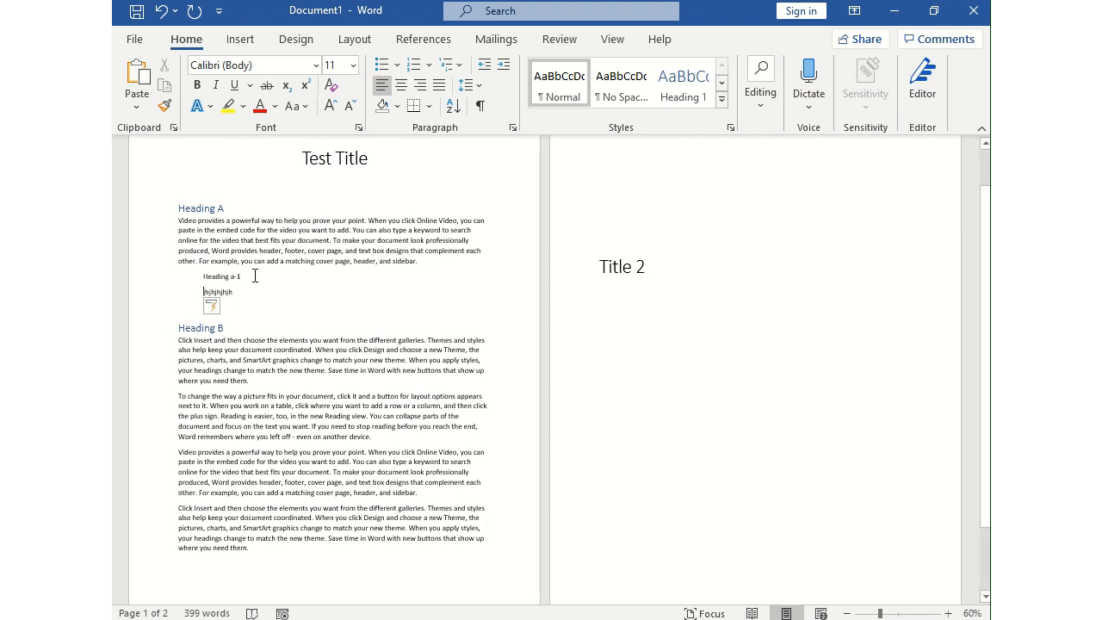
Step: Apply the Heading 2 style to the "Heading a-1" line
left_click_drag(256, 277, 204, 278)
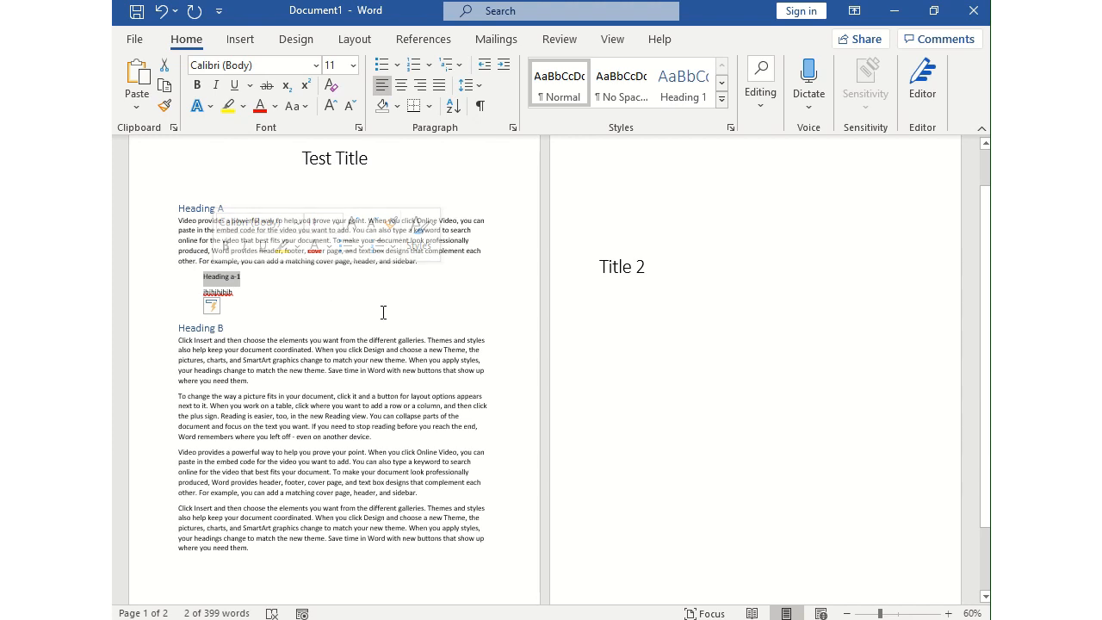
left_click(722, 103)
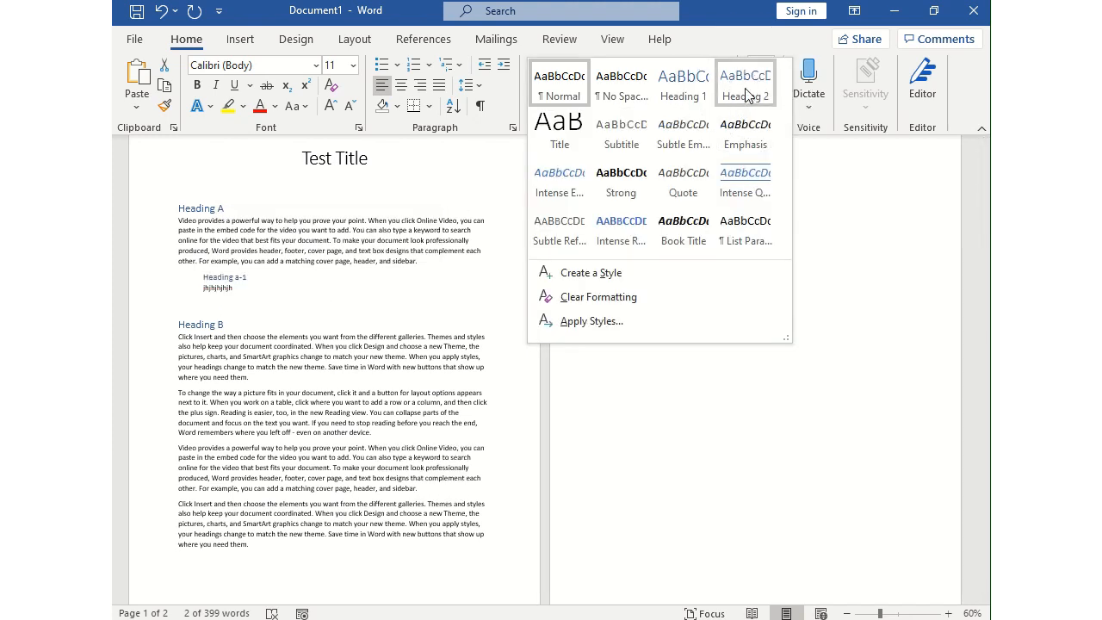
left_click(747, 95)
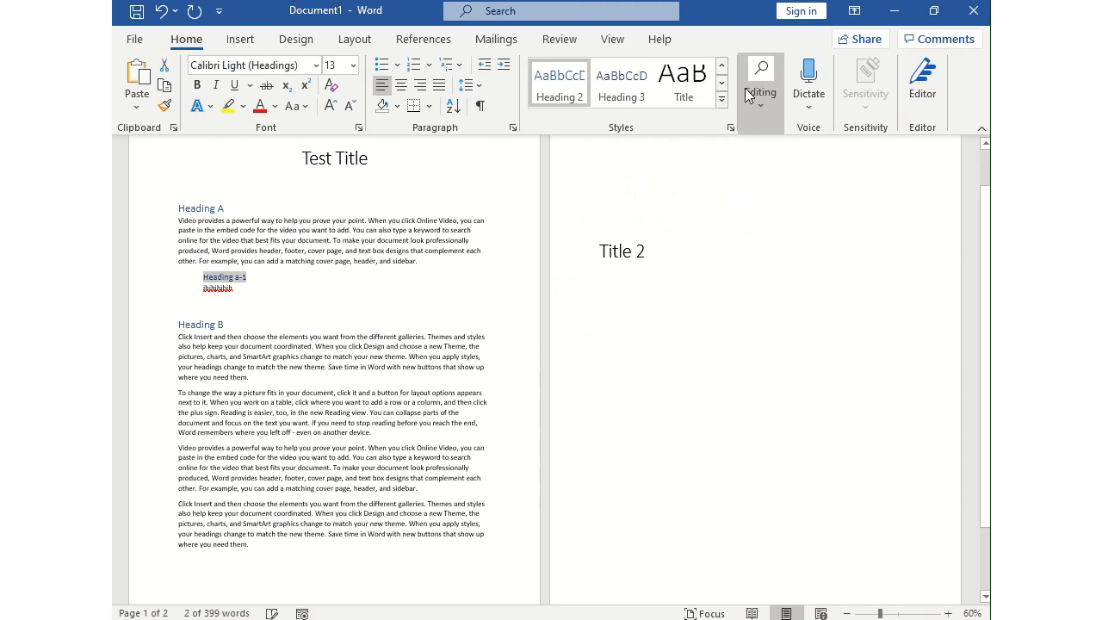
left_click(261, 285)
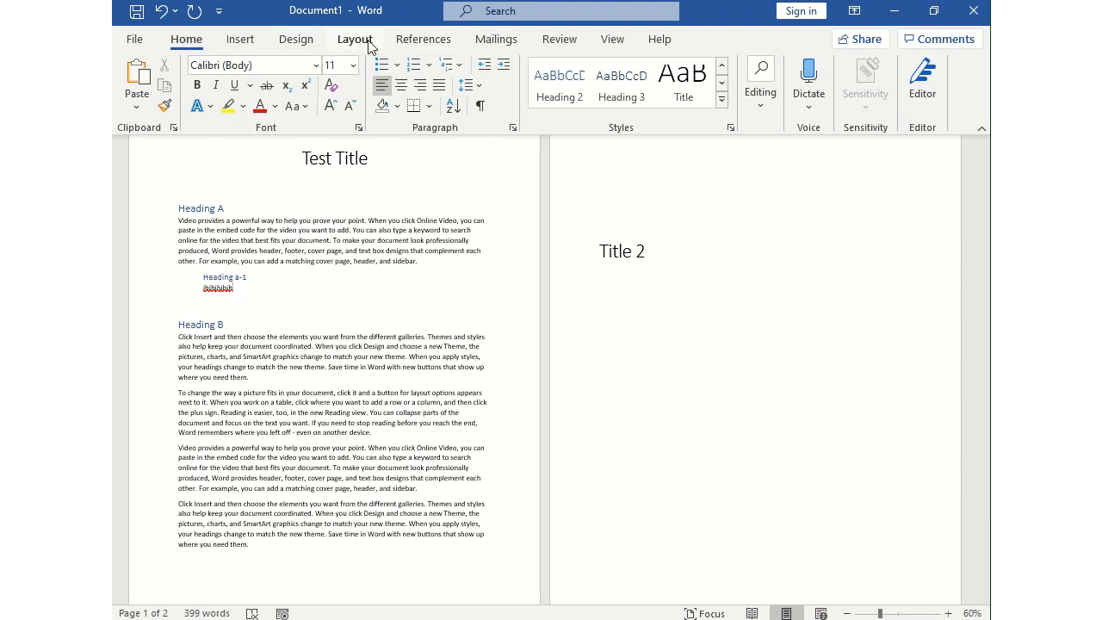
left_click(424, 41)
left_click(155, 107)
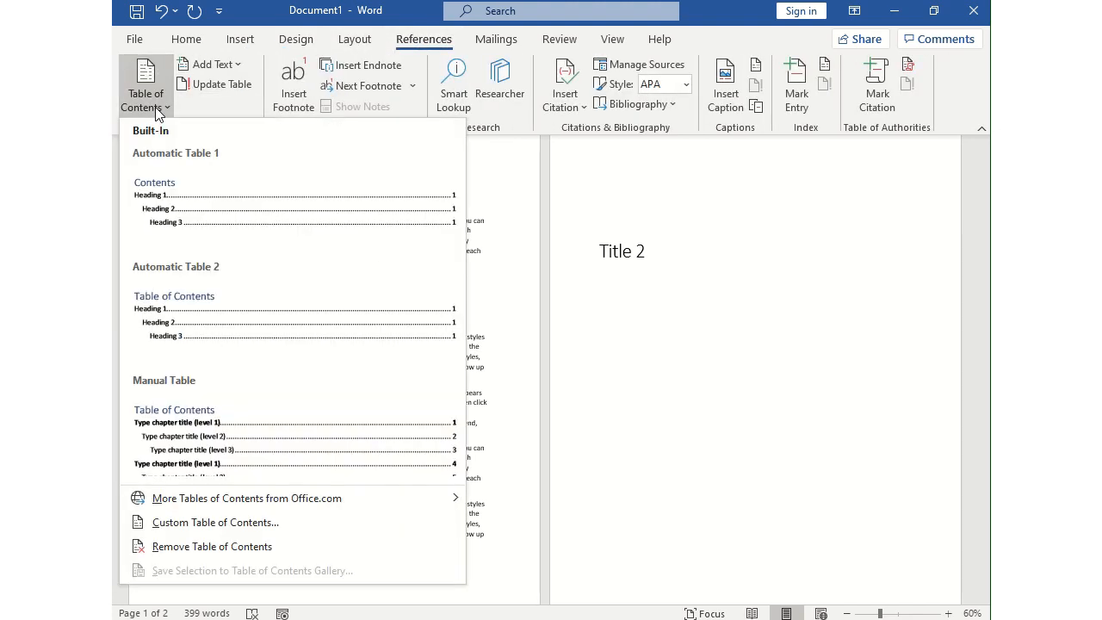
left_click(211, 211)
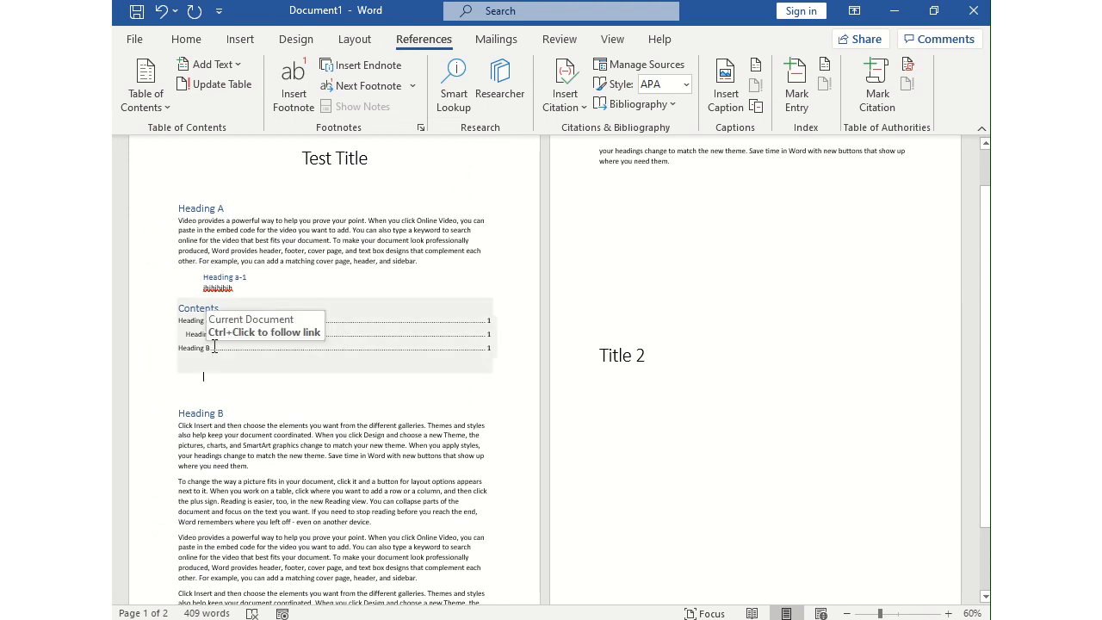
key("ctrl+z")
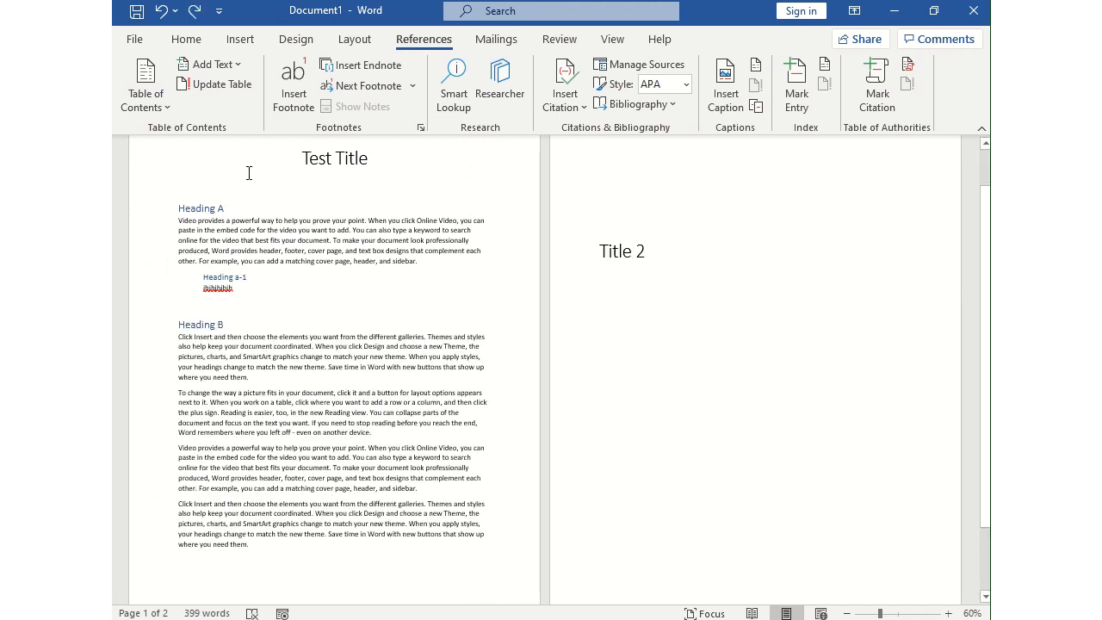
Step: Add an empty line above "Test Title" and insert the Automatic Table 1 table of contents there
left_click(293, 157)
key("Return")
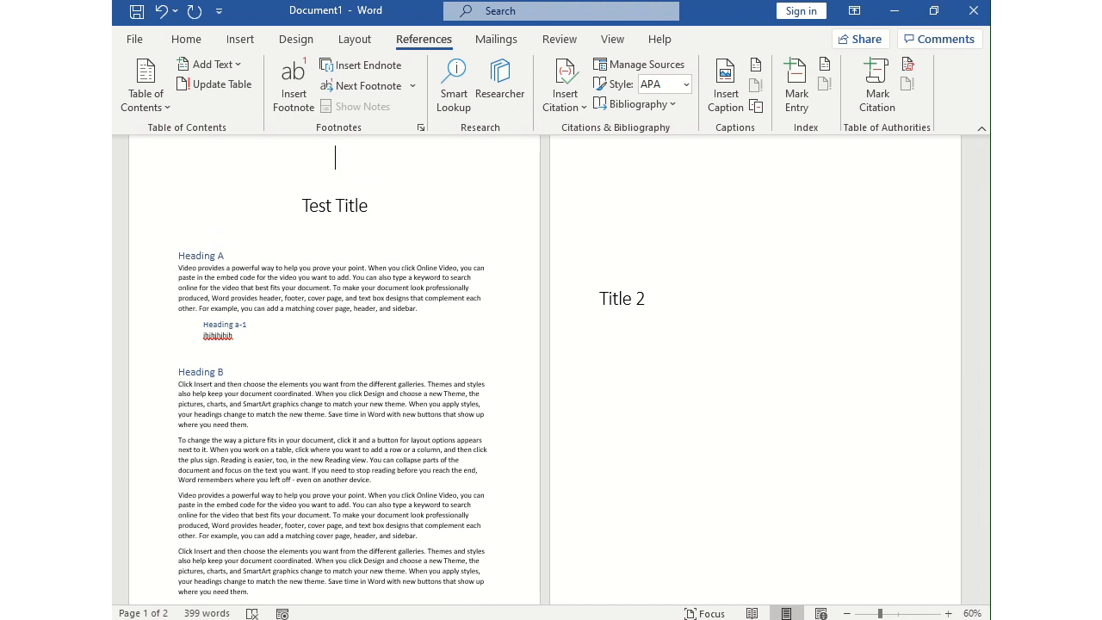
left_click(146, 90)
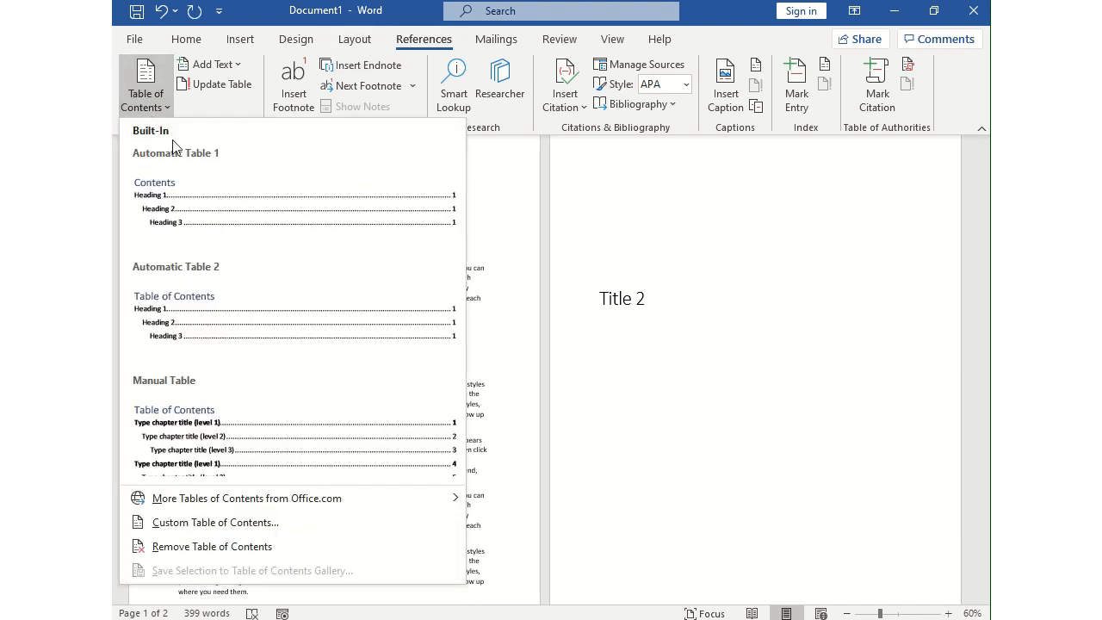
left_click(188, 193)
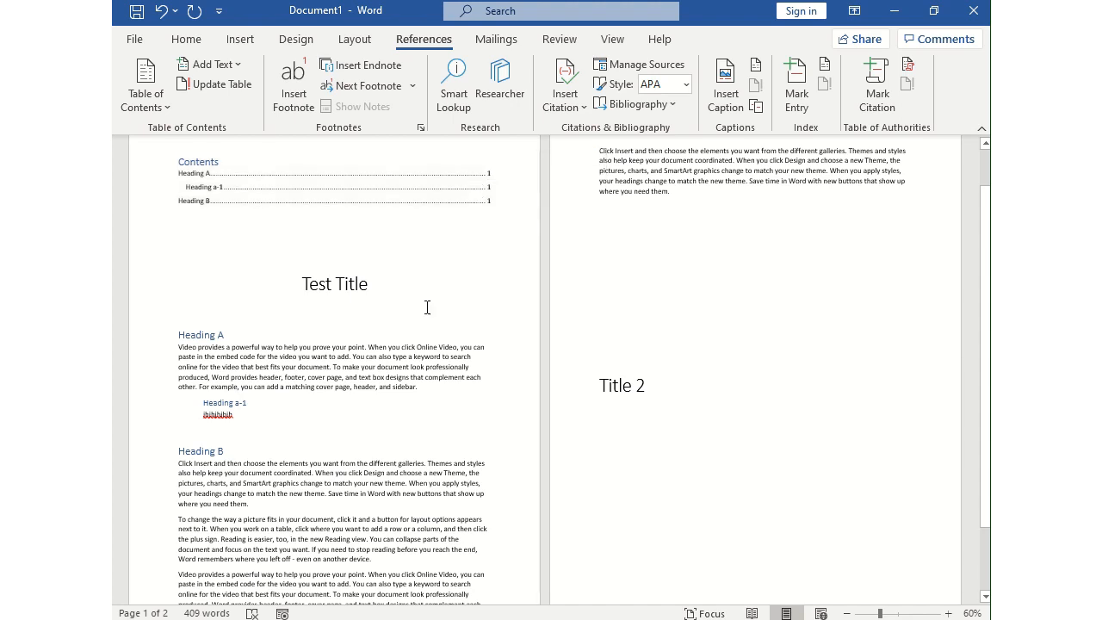
Step: Delete the contents of the table of contents above "Test Title"
left_click_drag(390, 286, 167, 168)
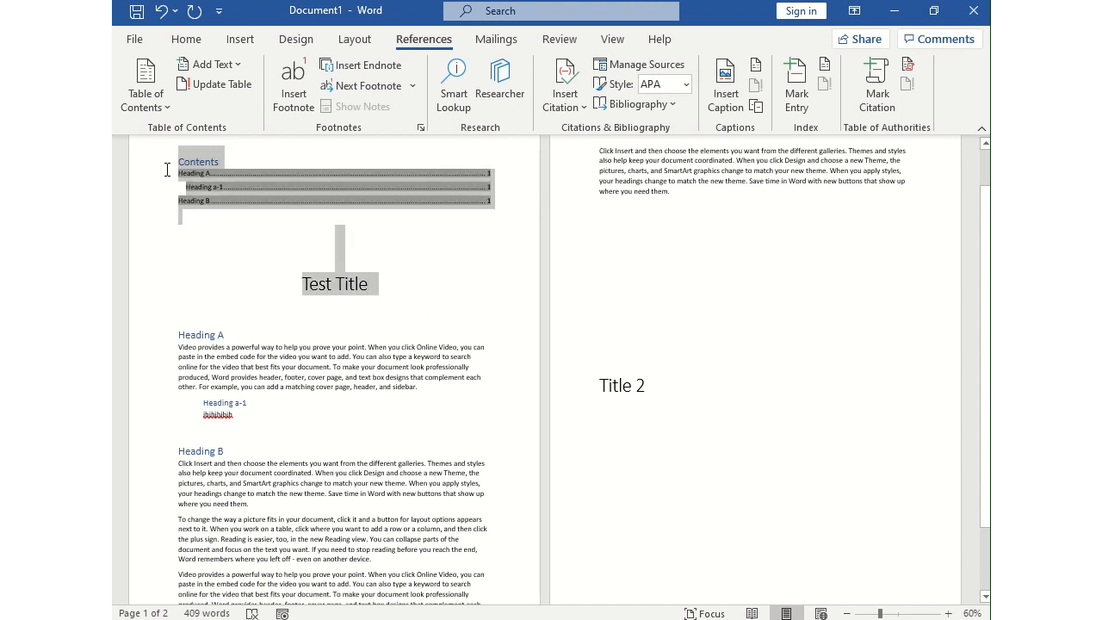
left_click(405, 242)
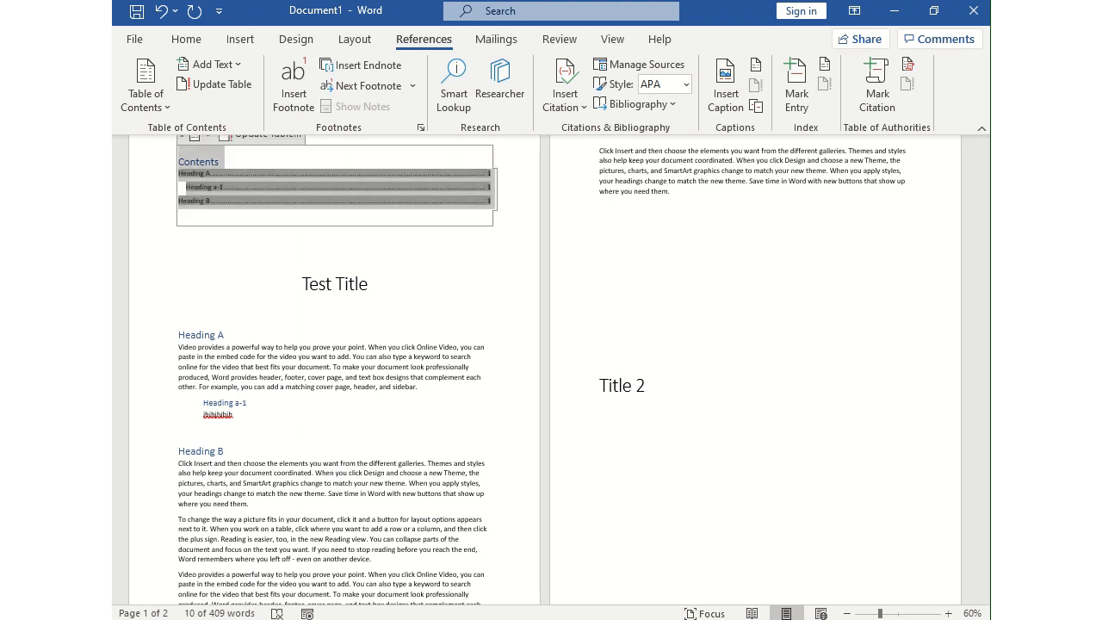
key("BackSpace")
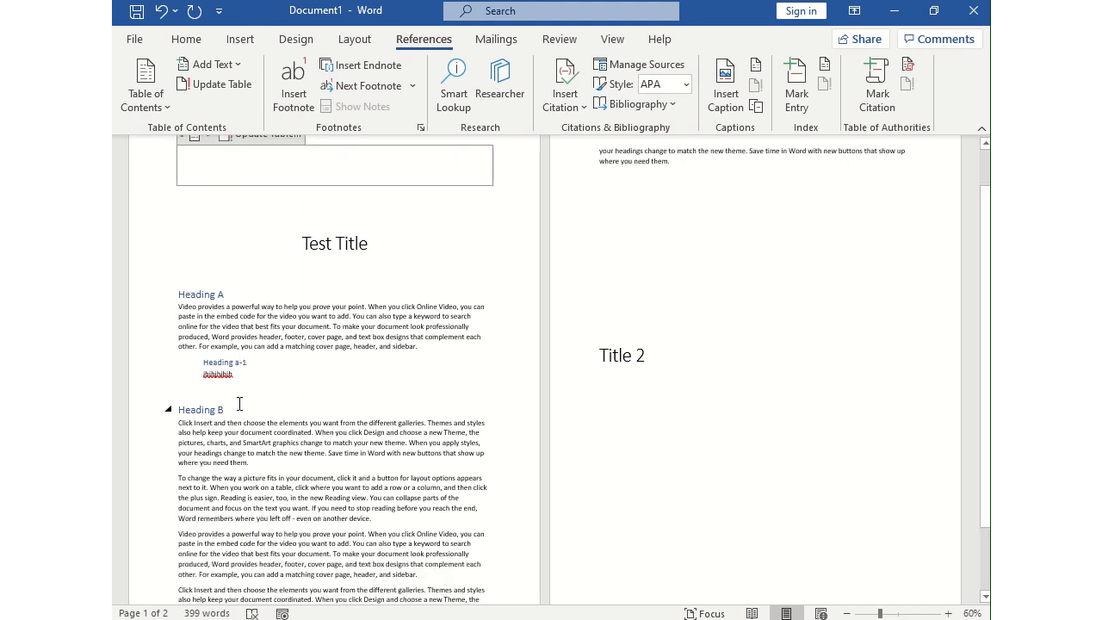
Step: Select the "Heading A" line, look over the full list of styles and close it
double_click(219, 410)
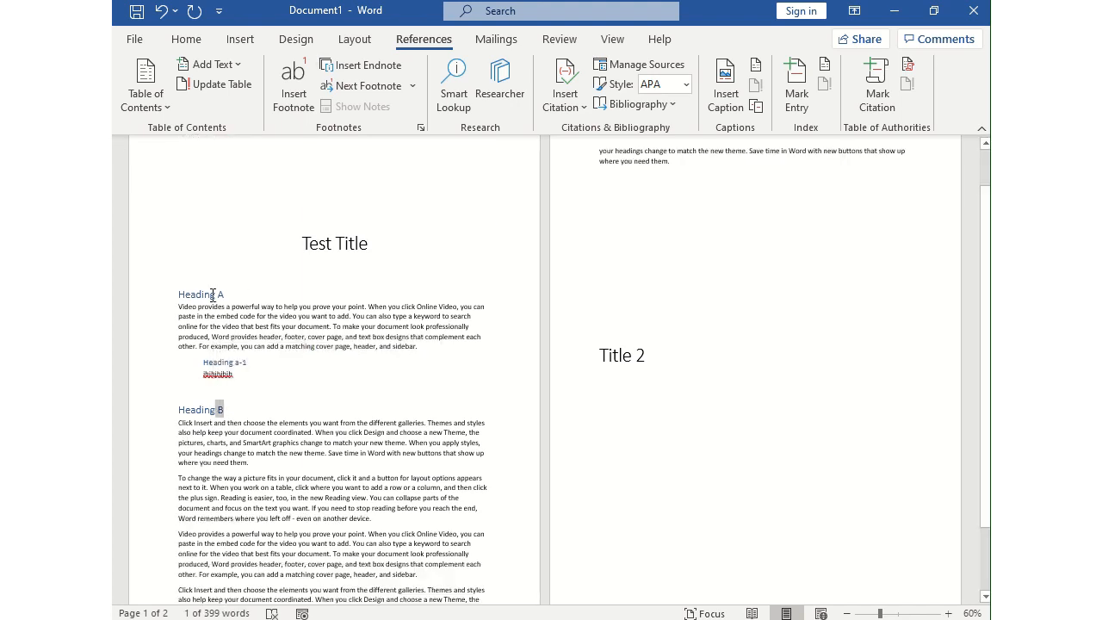
left_click_drag(177, 295, 225, 295)
left_click(186, 39)
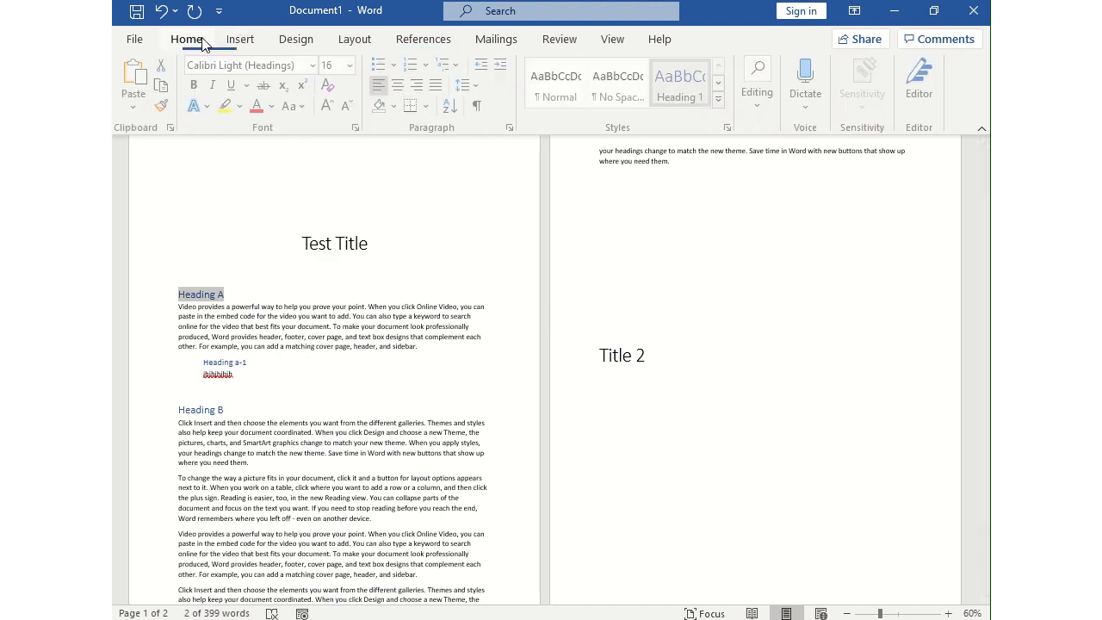
left_click(730, 129)
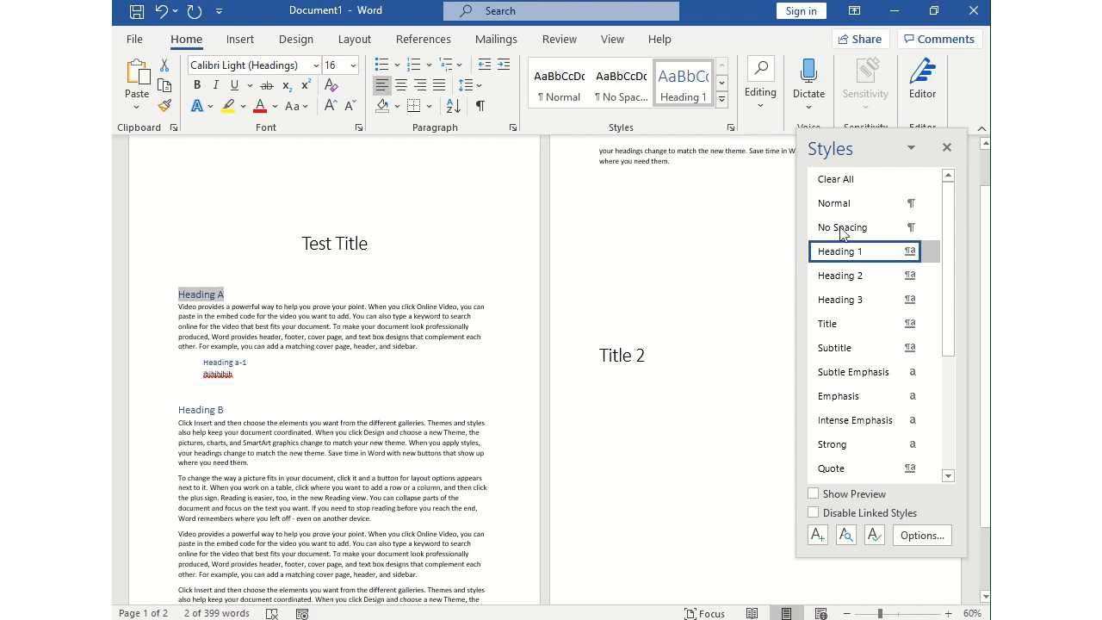
left_click(911, 147)
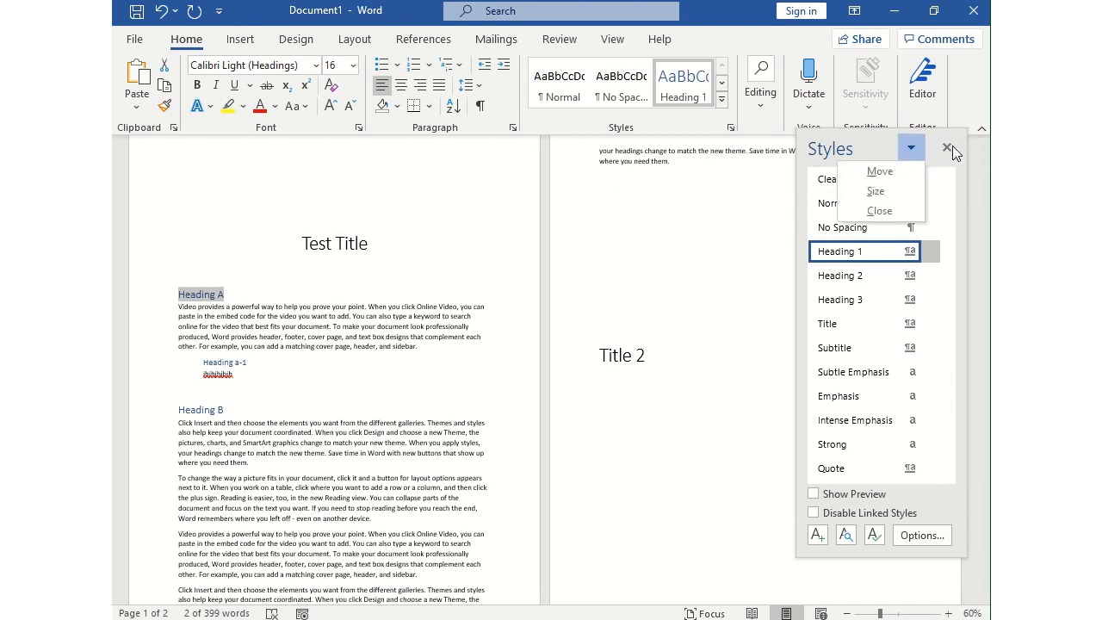
left_click(948, 149)
Step: Modify the Heading 1 style so its font color is the standard Orange
right_click(690, 94)
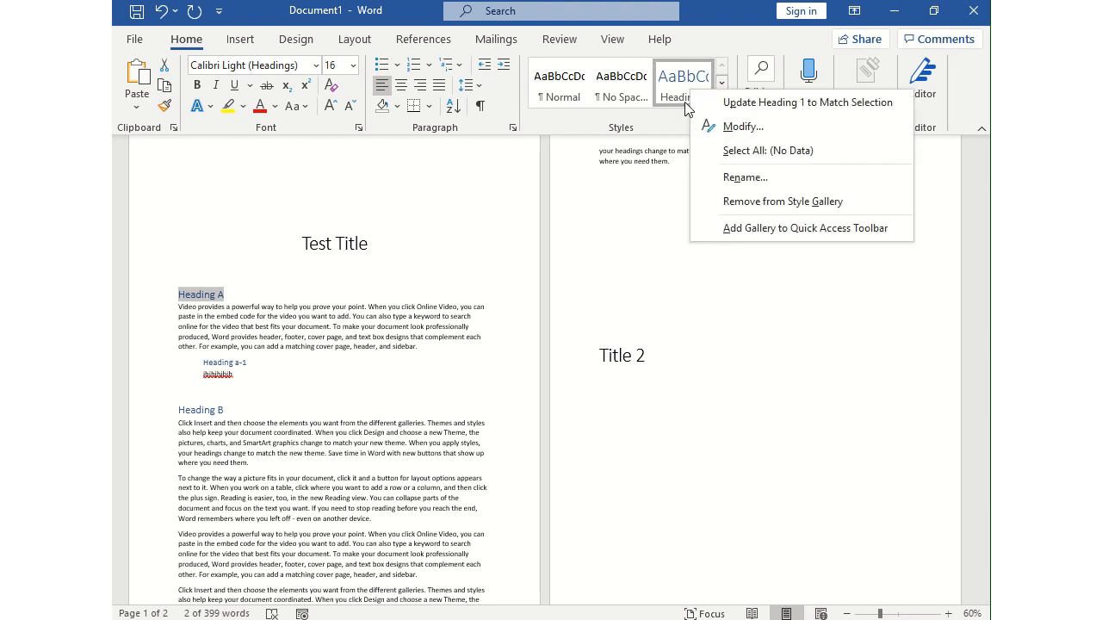
left_click(741, 127)
left_click(592, 231)
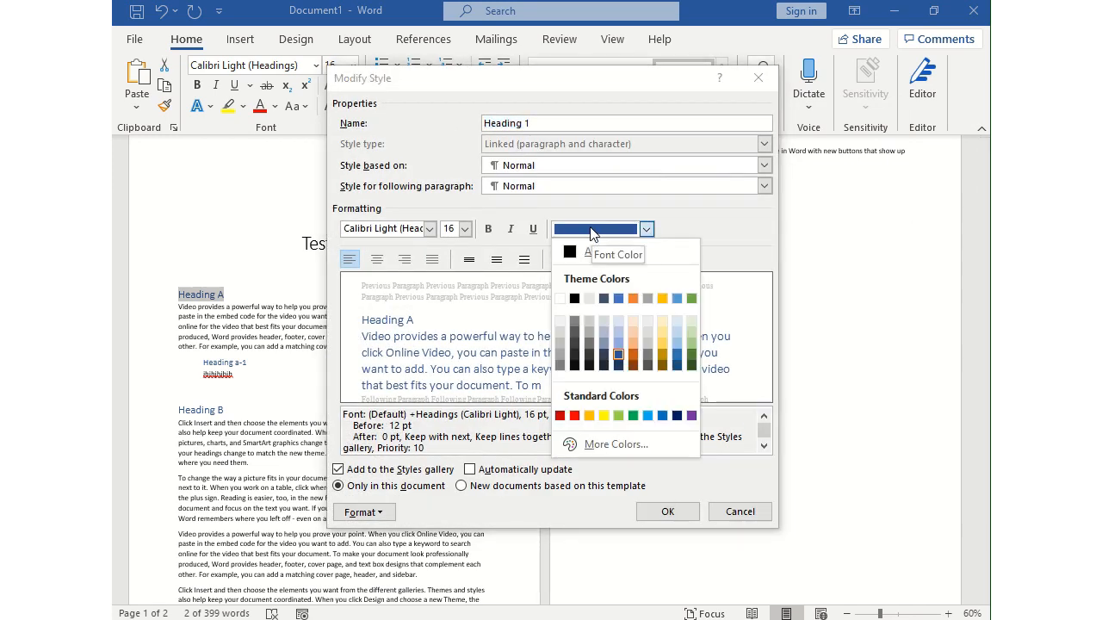
left_click(590, 415)
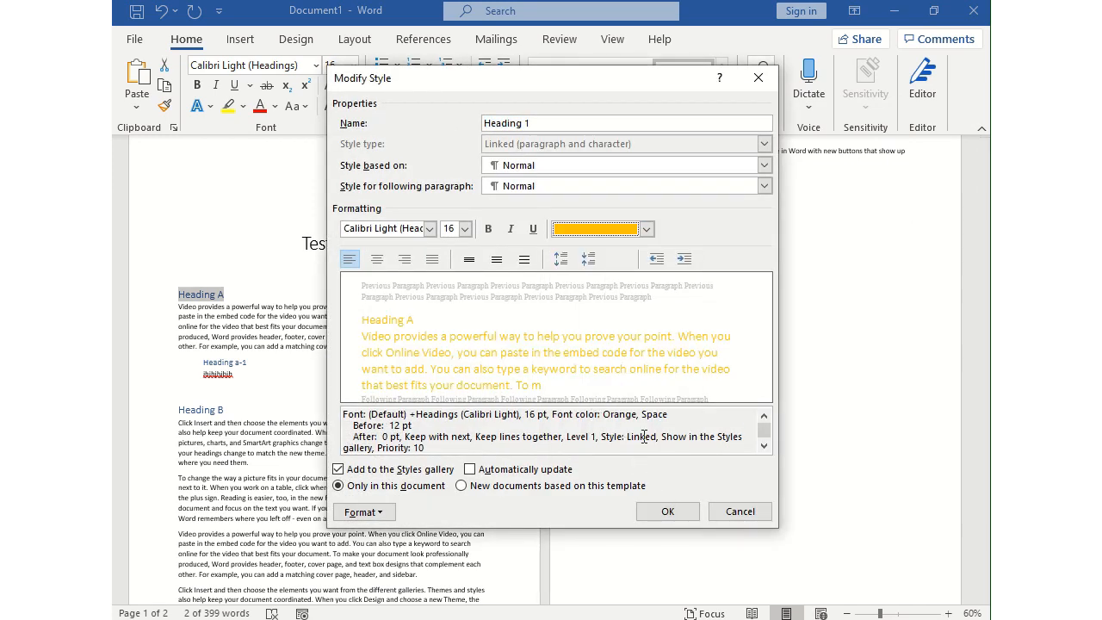
left_click(674, 513)
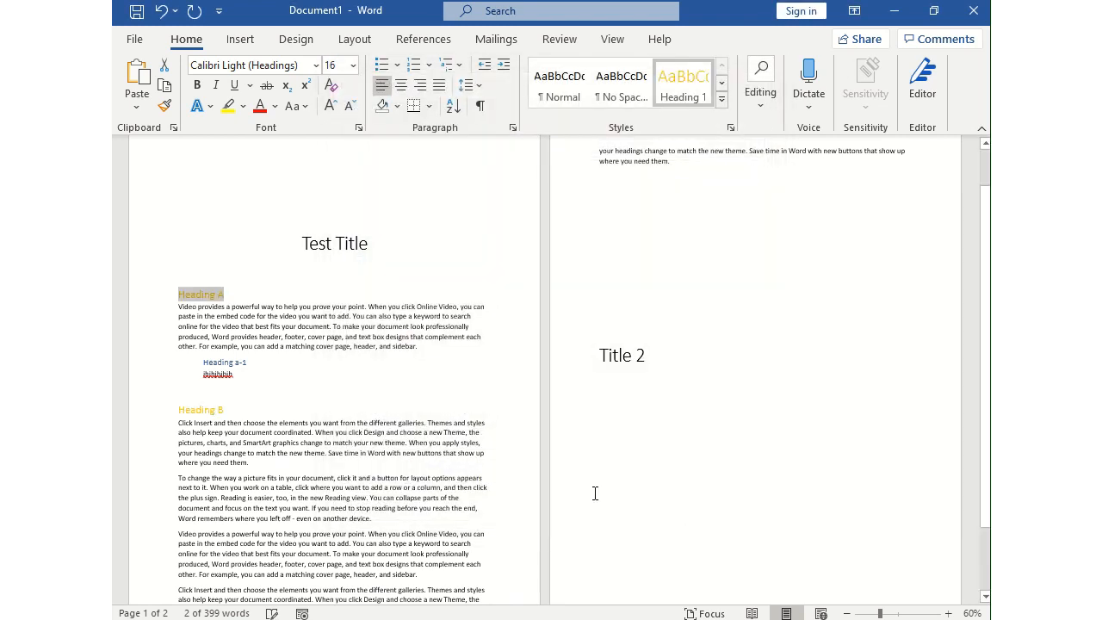
left_click(225, 290)
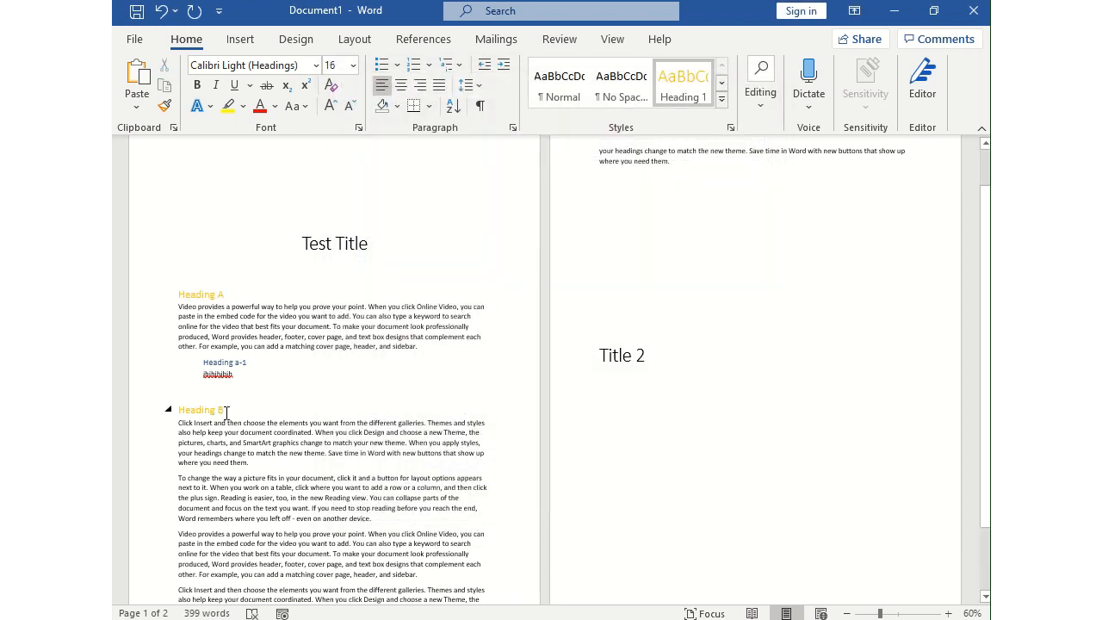
Step: Select the "Heading B" line and modify the Heading 1 style so its font color is the standard Blue
triple_click(226, 412)
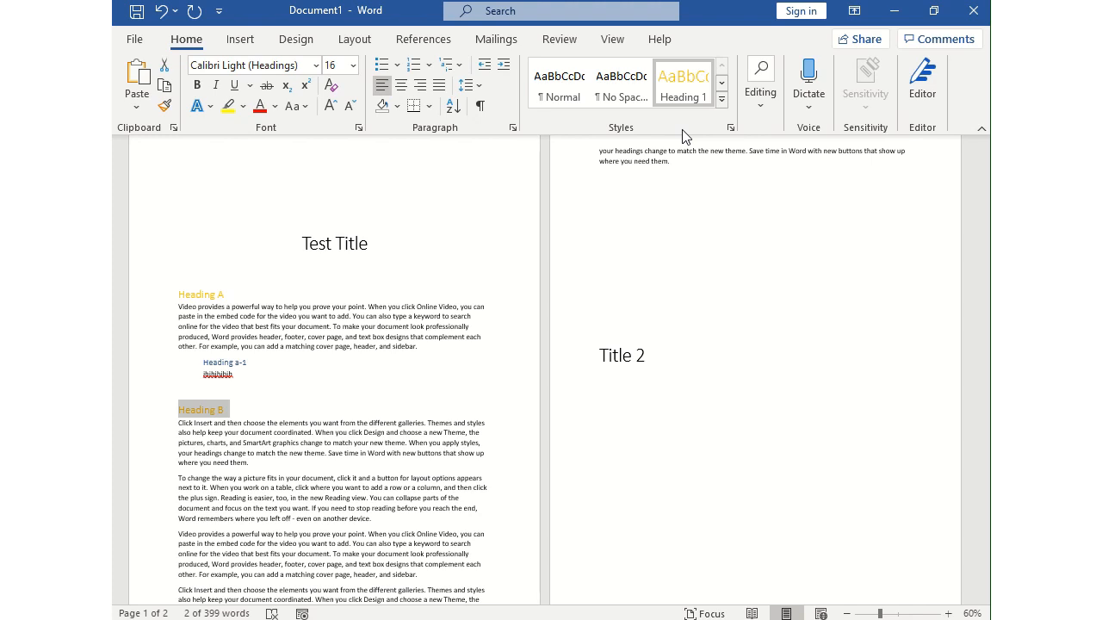
right_click(678, 77)
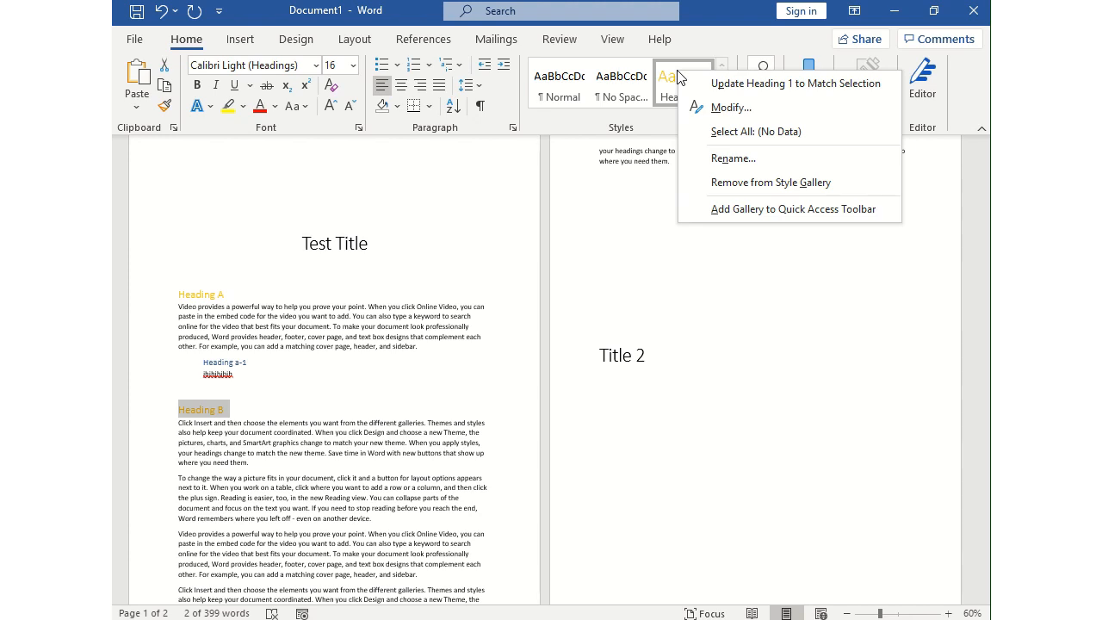
left_click(717, 109)
left_click(647, 229)
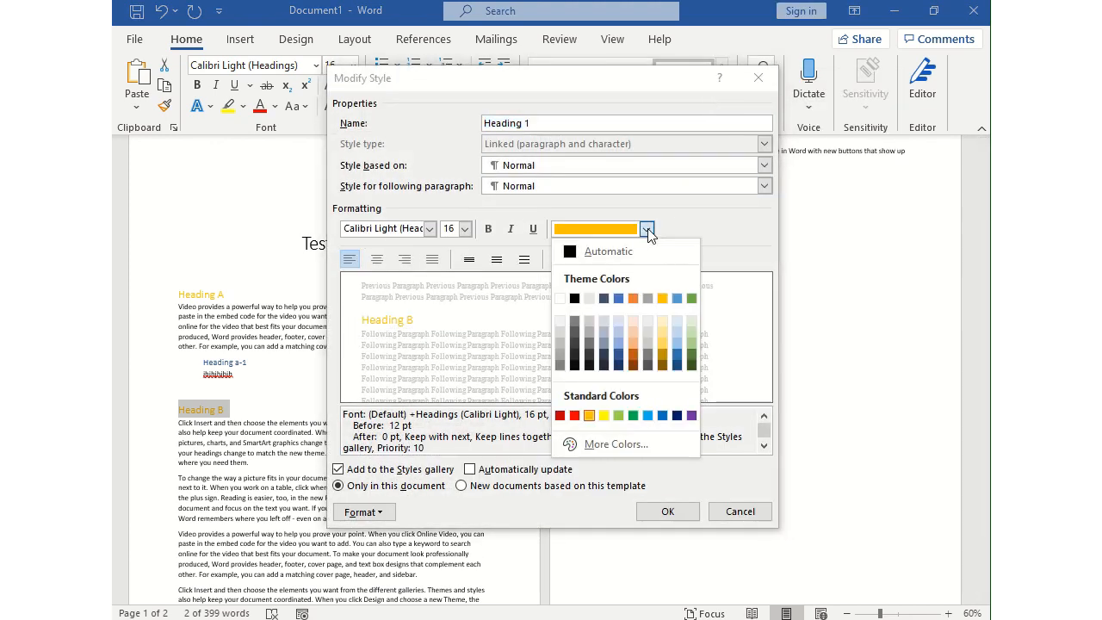
left_click(662, 416)
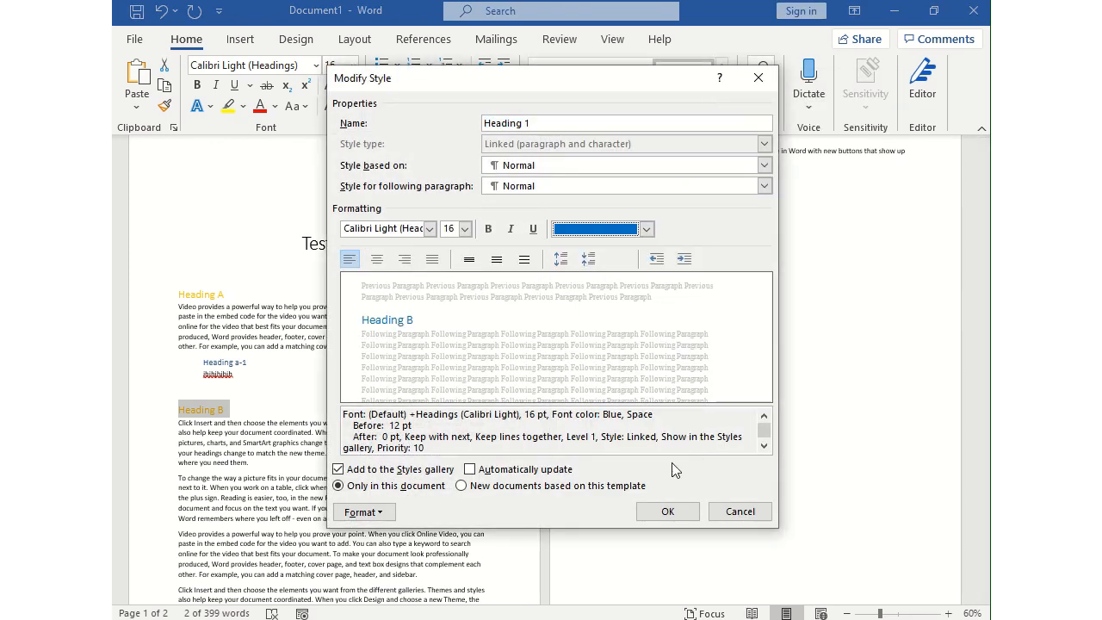
left_click(668, 512)
left_click(219, 295)
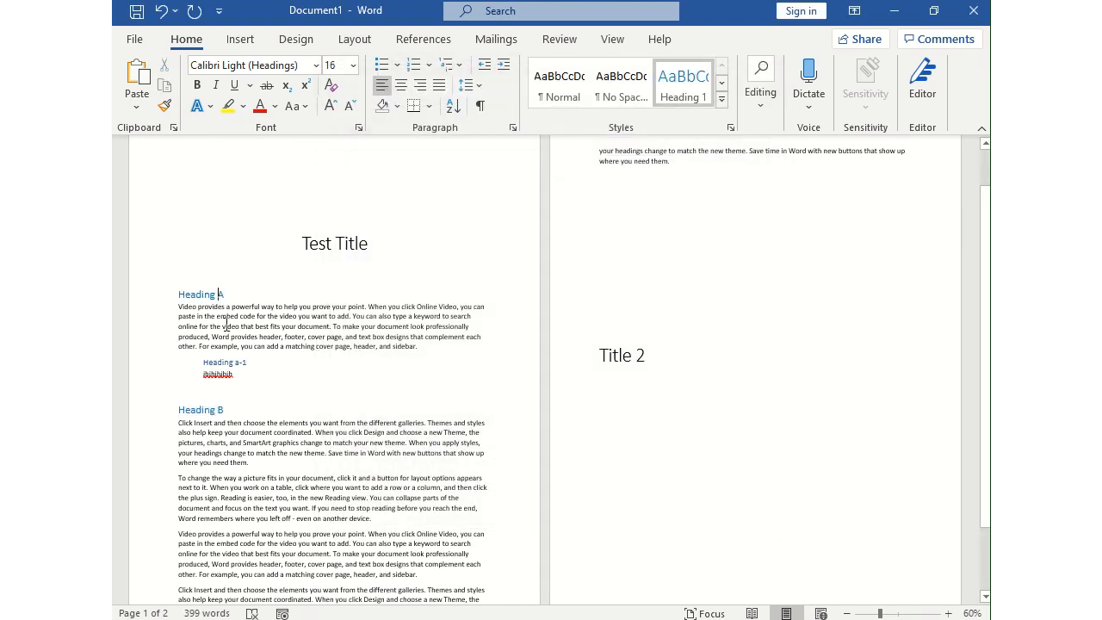